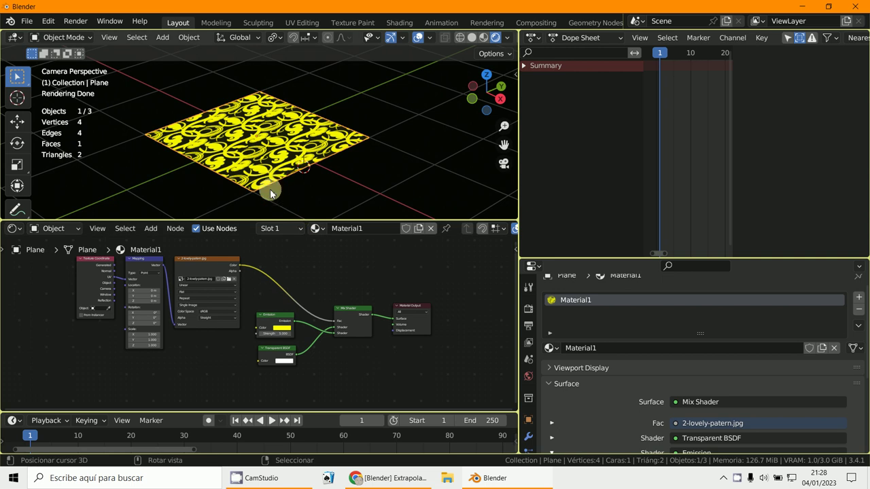
Examine Material1's node tree and show the patterned plane in solid shading.
{"action": "scroll", "coordinate": [227, 365], "scroll_direction": "up", "scroll_amount": 4}
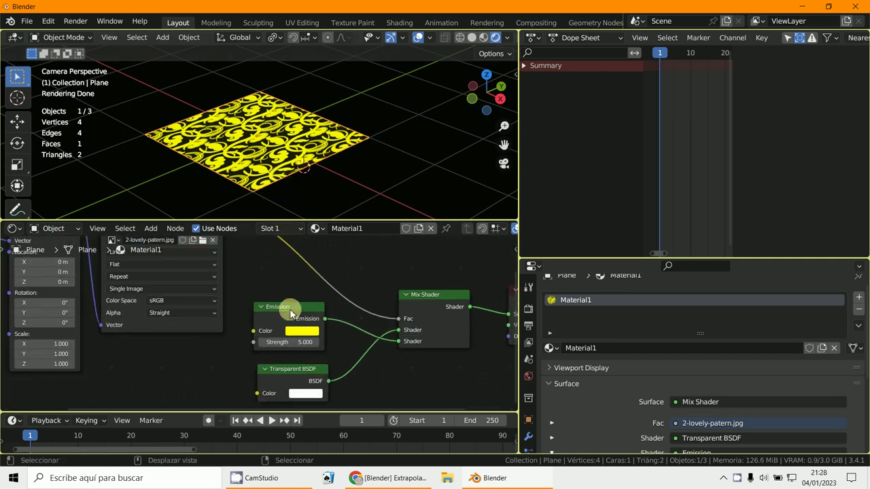
{"action": "scroll", "coordinate": [287, 310], "scroll_direction": "down", "scroll_amount": 4}
{"action": "middle_click_drag", "start_coordinate": [295, 340], "coordinate": [346, 374]}
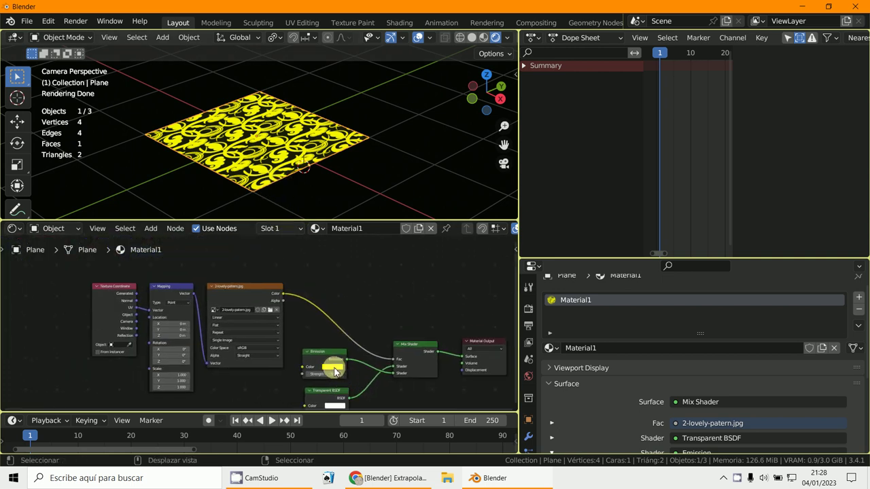
{"action": "scroll", "coordinate": [336, 367], "scroll_direction": "up", "scroll_amount": 2}
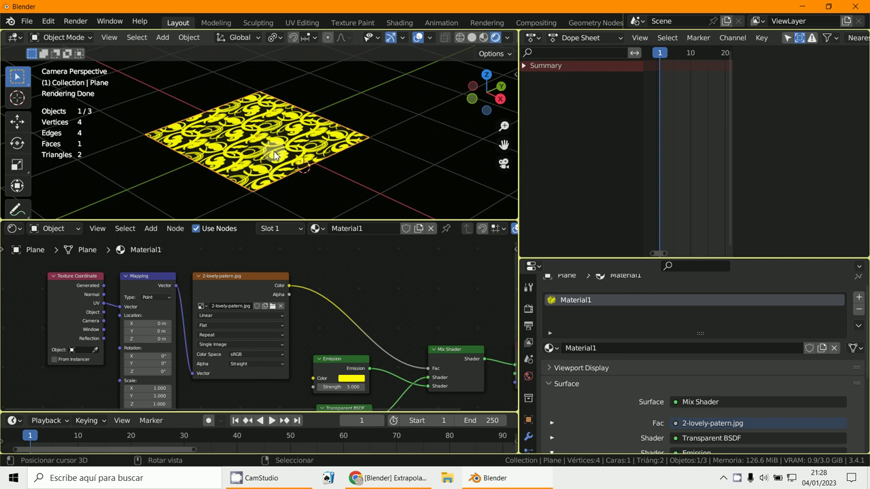
{"action": "left_click", "coordinate": [473, 38]}
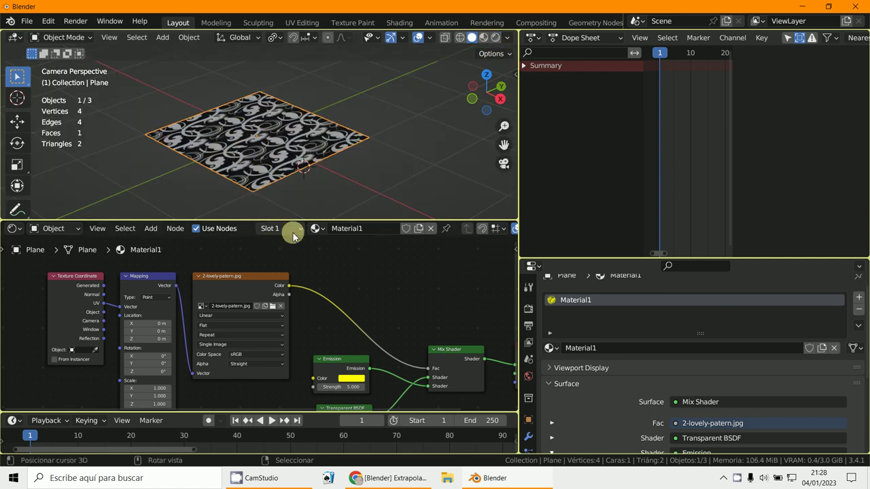
{"action": "scroll", "coordinate": [255, 272], "scroll_direction": "up", "scroll_amount": 1}
{"action": "scroll", "coordinate": [241, 302], "scroll_direction": "down", "scroll_amount": 1}
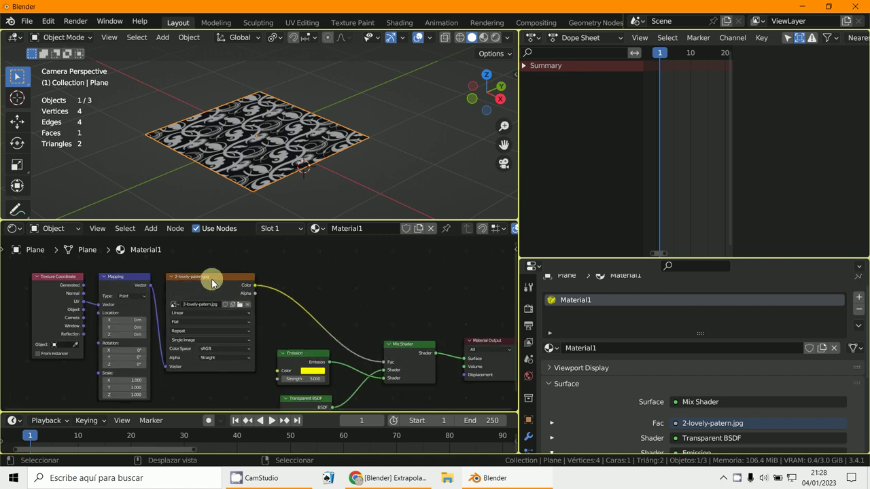
Move the image texture, Mix Shader, Emission and Transparent BSDF nodes slightly upward in Material1's node tree.
{"action": "mouse_move", "coordinate": [212, 279]}
{"action": "left_mouse_down"}
{"action": "mouse_move", "coordinate": [195, 269]}
{"action": "mouse_move", "coordinate": [206, 271]}
{"action": "left_mouse_up"}
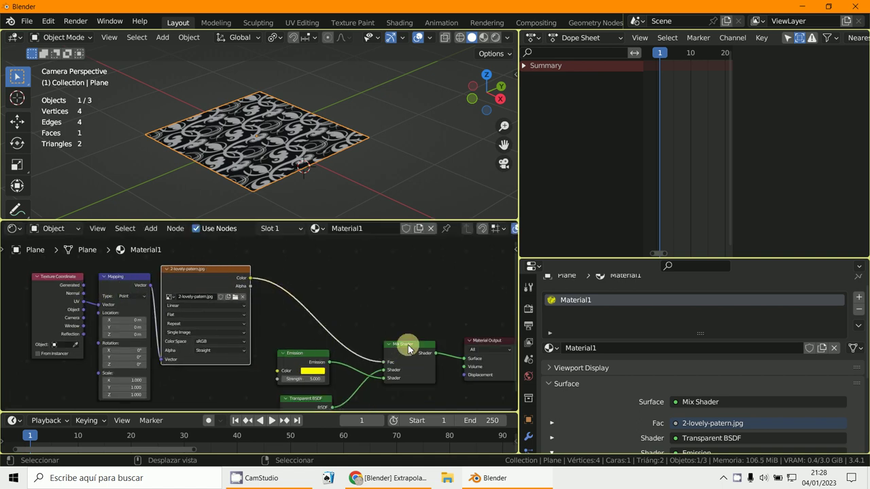
{"action": "left_click_drag", "start_coordinate": [408, 348], "coordinate": [413, 325]}
{"action": "mouse_move", "coordinate": [306, 354]}
{"action": "left_mouse_down"}
{"action": "mouse_move", "coordinate": [305, 338]}
{"action": "mouse_move", "coordinate": [299, 342]}
{"action": "left_mouse_up"}
{"action": "left_click_drag", "start_coordinate": [301, 399], "coordinate": [296, 381]}
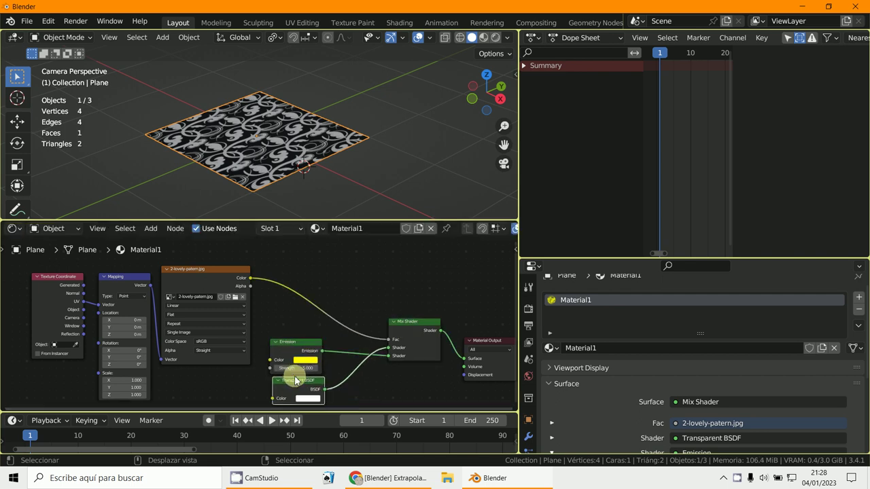
Switch the viewport to rendered shading, render the current frame, and minimize the render window.
{"action": "left_click", "coordinate": [485, 39]}
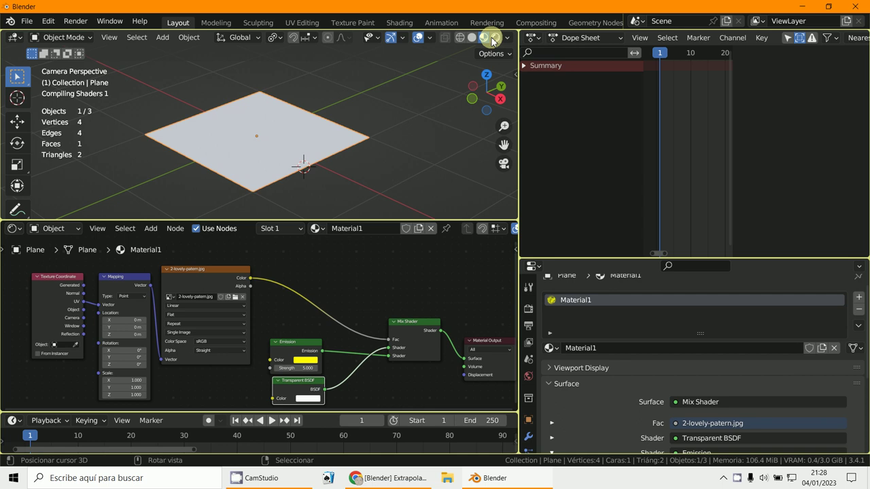
{"action": "left_click", "coordinate": [496, 38]}
{"action": "scroll", "coordinate": [346, 200], "scroll_direction": "up", "scroll_amount": 3}
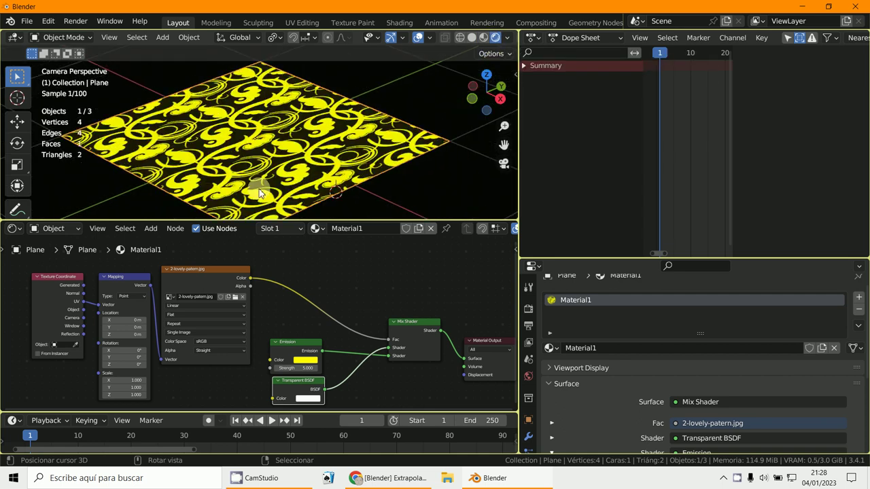
{"action": "key", "text": "F12"}
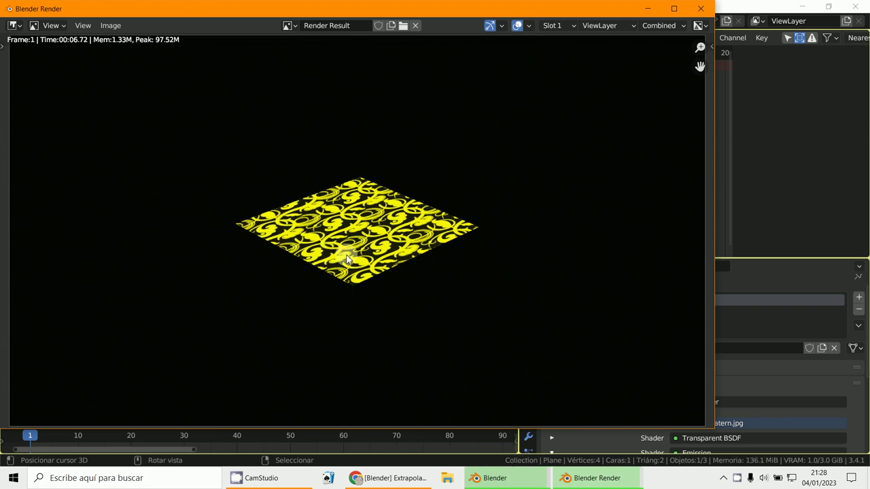
{"action": "left_click", "coordinate": [648, 8]}
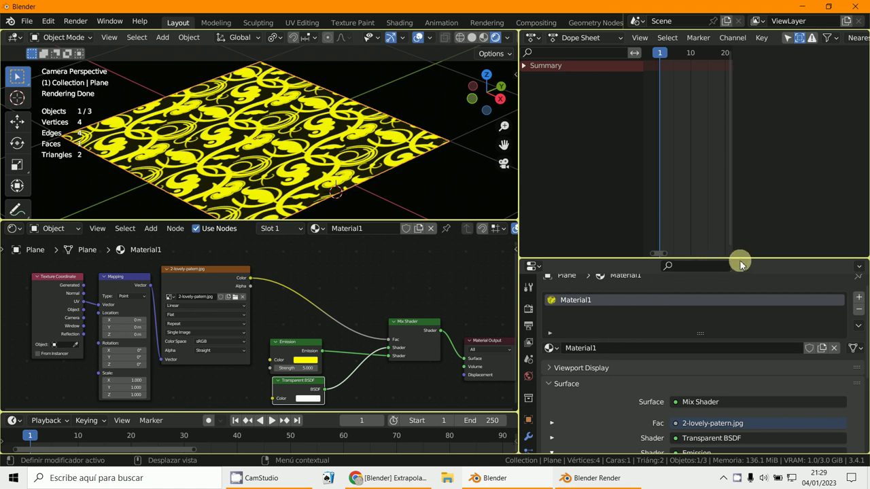
Enlarge the material properties and timeline areas, and keyframe the yellow Emission color at frame 1.
{"action": "left_click_drag", "start_coordinate": [741, 265], "coordinate": [746, 150]}
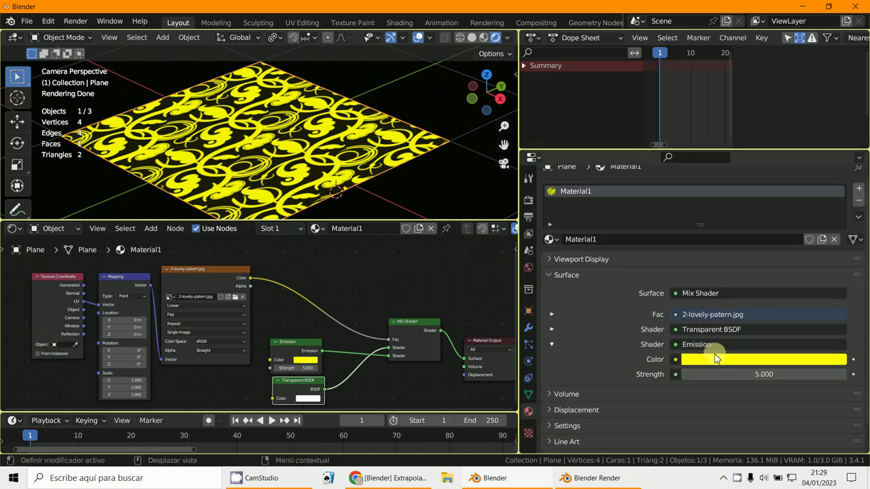
{"action": "scroll", "coordinate": [295, 355], "scroll_direction": "up", "scroll_amount": 3}
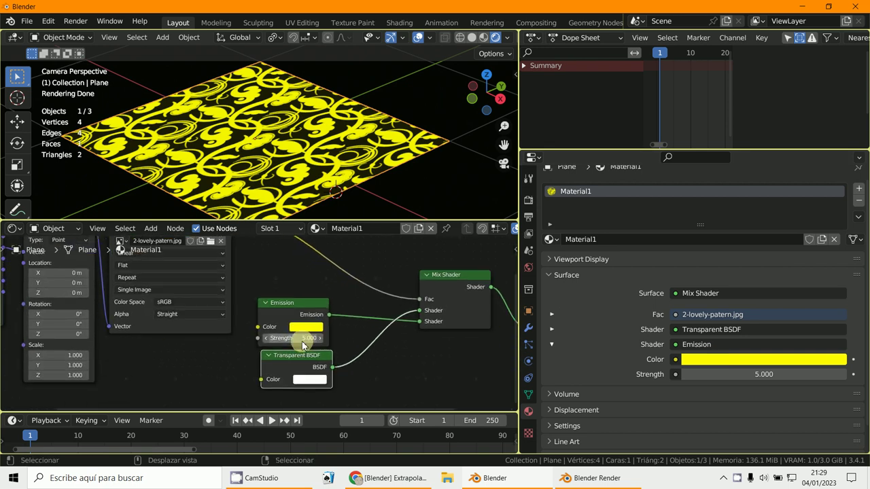
{"action": "left_click", "coordinate": [58, 418]}
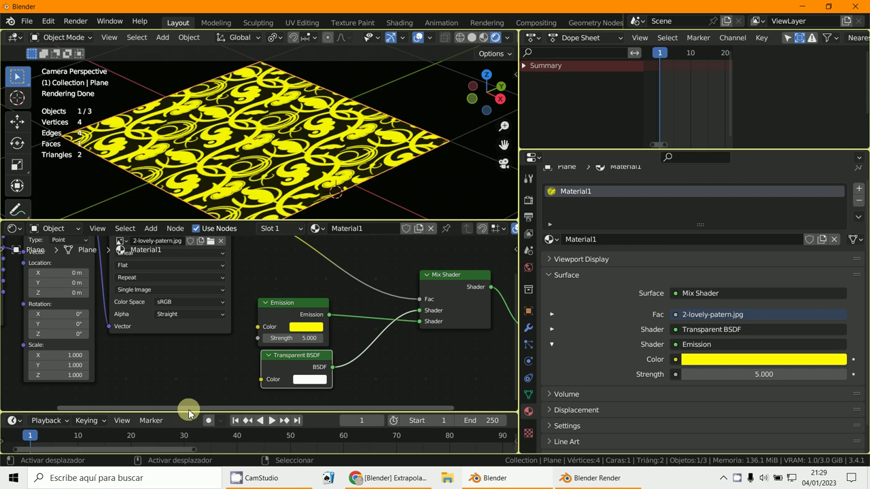
{"action": "left_click_drag", "start_coordinate": [188, 410], "coordinate": [153, 379]}
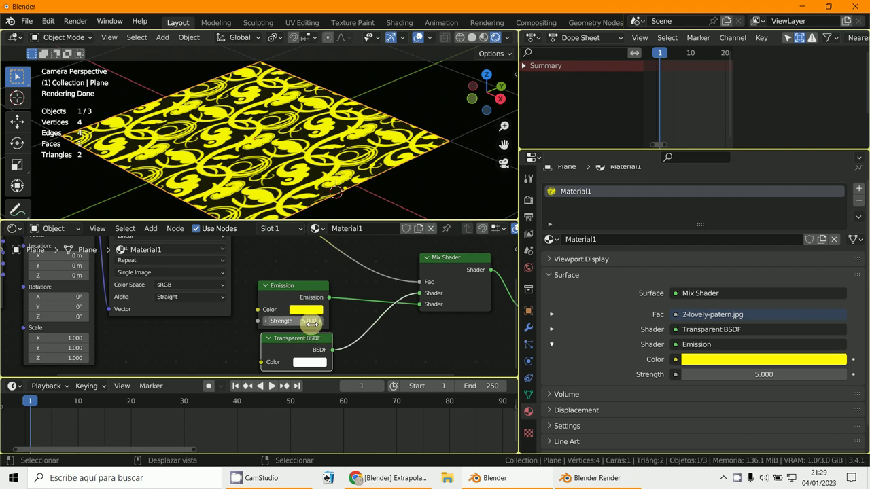
{"action": "key", "text": "i"}
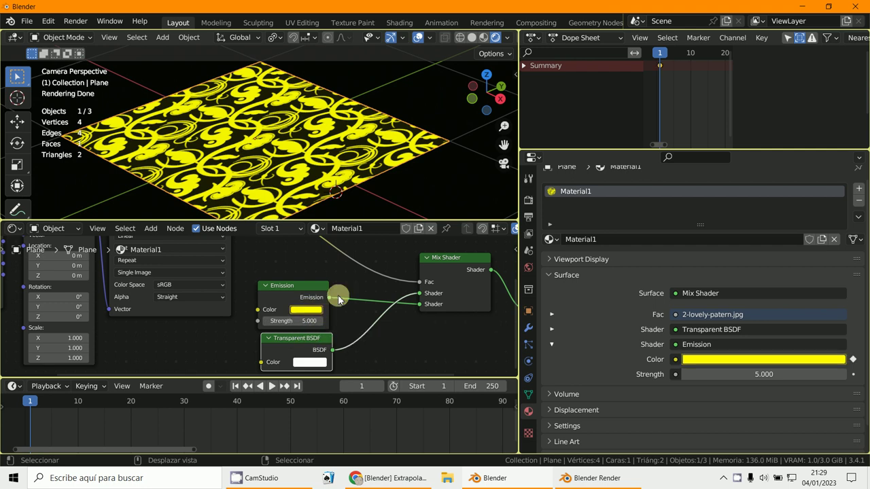
Darken the Emission color to black at frame 10 and keyframe it.
{"action": "left_click", "coordinate": [77, 419]}
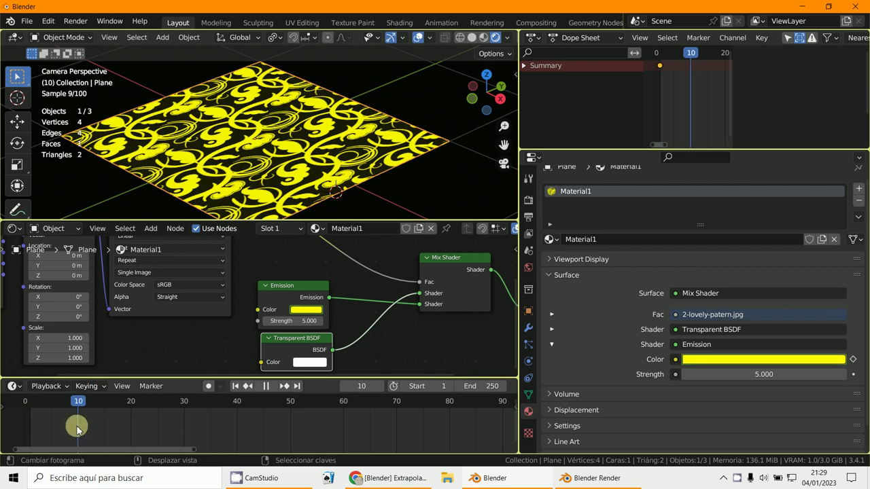
{"action": "left_click", "coordinate": [307, 310]}
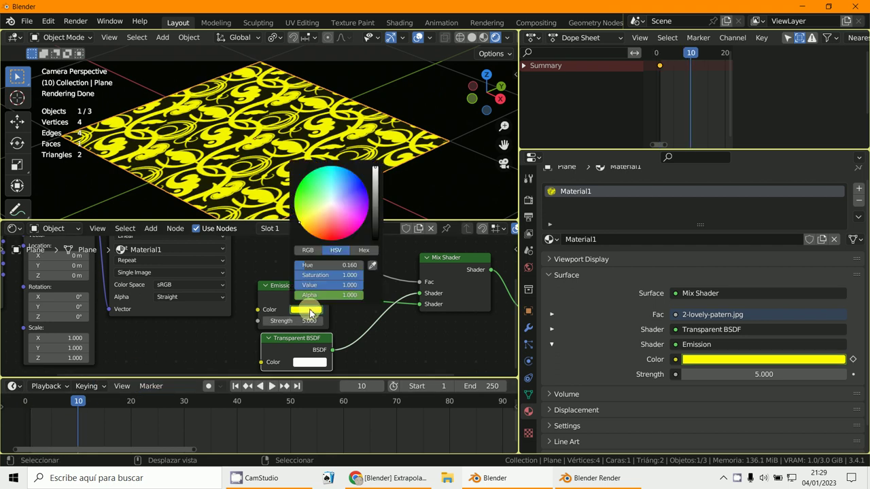
{"action": "left_click_drag", "start_coordinate": [378, 179], "coordinate": [367, 254]}
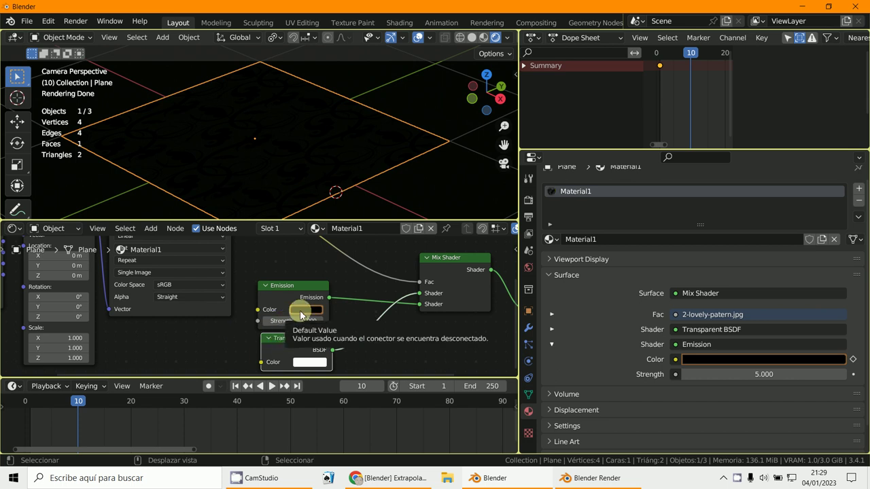
{"action": "key", "text": "i"}
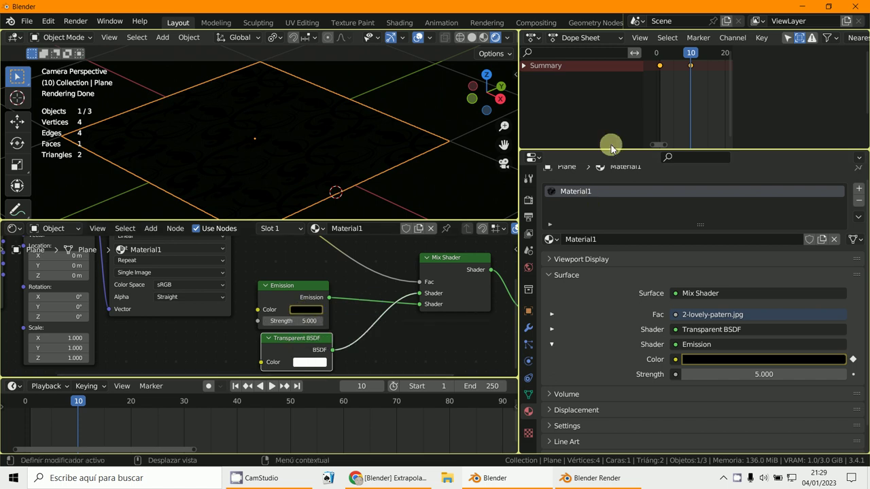
Return the animation to frame 1 with both color keyframes in view in the Dope Sheet.
{"action": "middle_click_drag", "start_coordinate": [685, 96], "coordinate": [832, 129]}
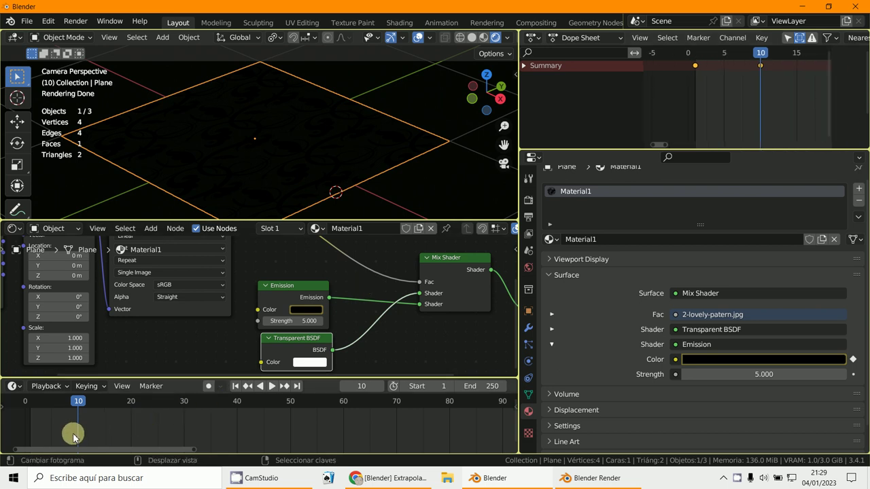
{"action": "left_click_drag", "start_coordinate": [77, 438], "coordinate": [37, 454]}
{"action": "key", "text": "Escape"}
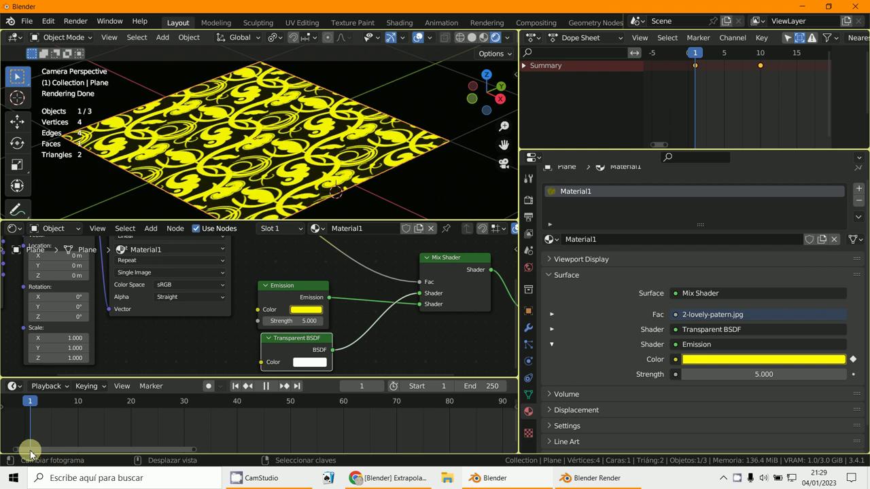
{"action": "left_click", "coordinate": [187, 38]}
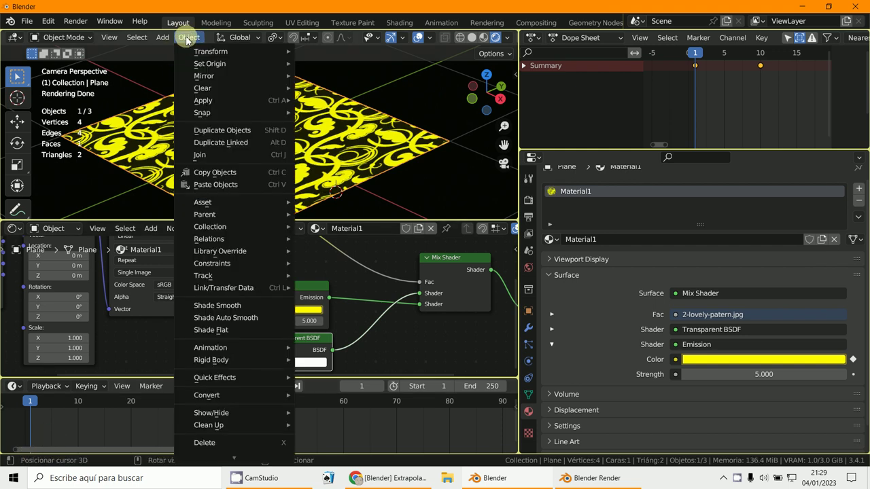
{"action": "mouse_move", "coordinate": [229, 349]}
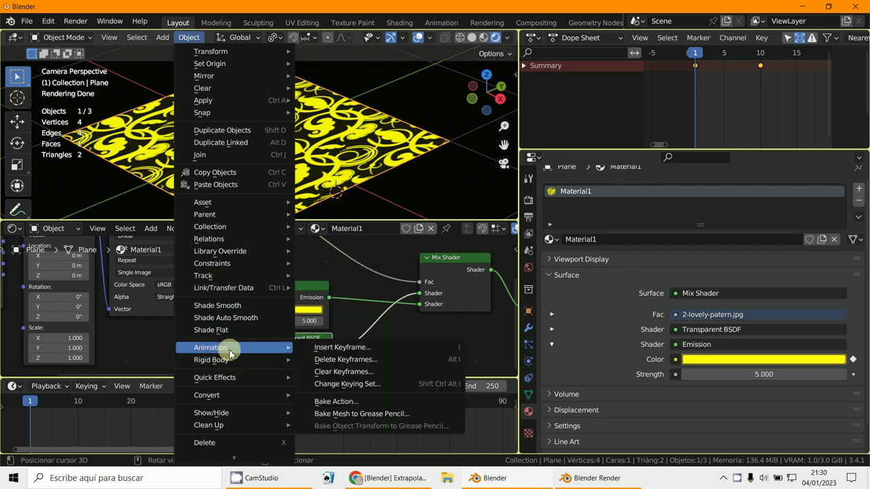
{"action": "left_click", "coordinate": [351, 407]}
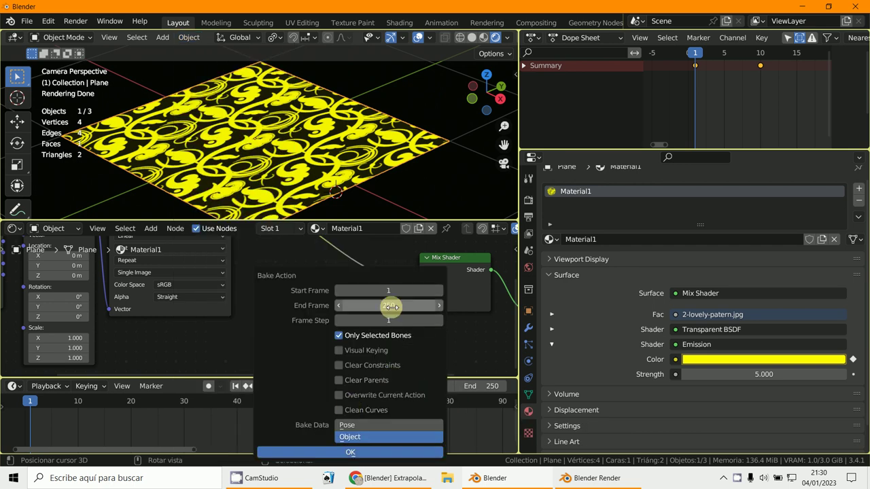
{"action": "left_click", "coordinate": [393, 306]}
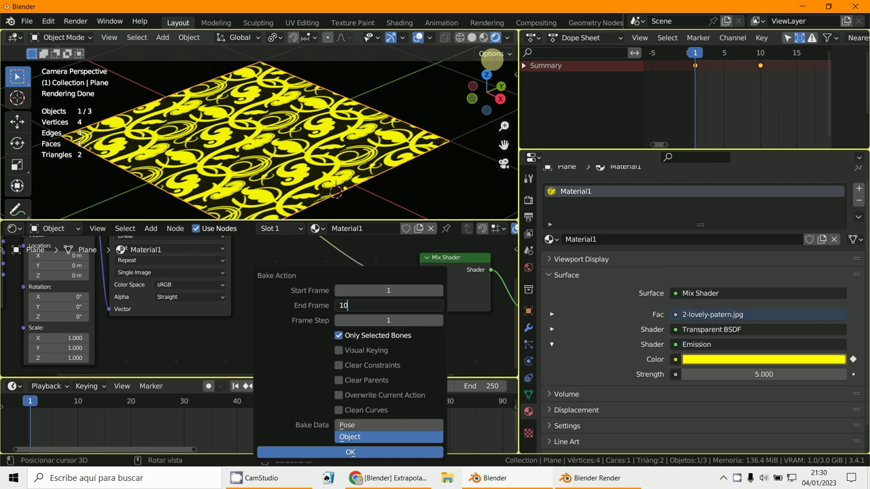
{"action": "left_click", "coordinate": [523, 65]}
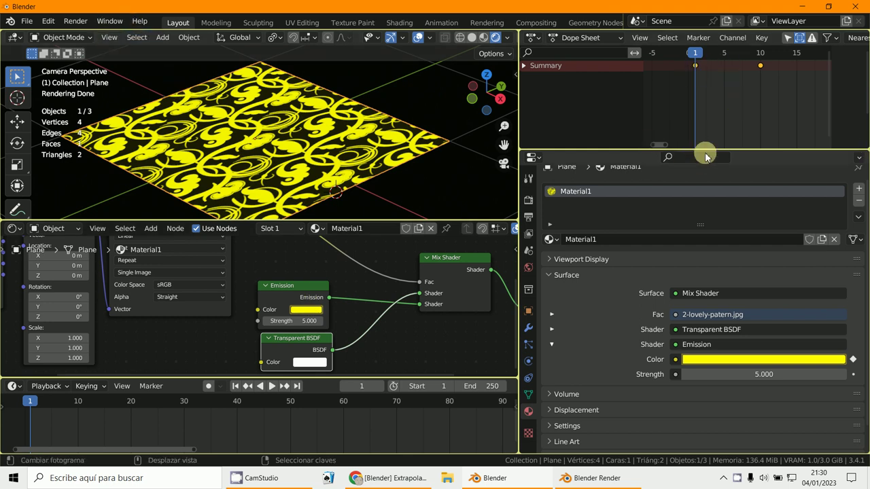
Enlarge the Dope Sheet, expand the plane's channels down to the Emission color curves, and select Shader Nodetree.
{"action": "left_click_drag", "start_coordinate": [705, 150], "coordinate": [680, 242]}
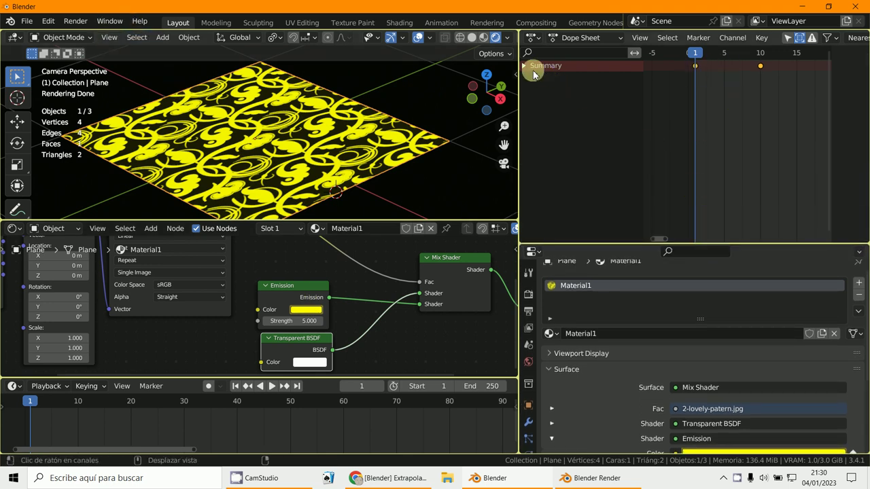
{"action": "left_click", "coordinate": [524, 66]}
{"action": "left_click", "coordinate": [530, 76]}
{"action": "left_click", "coordinate": [529, 75]}
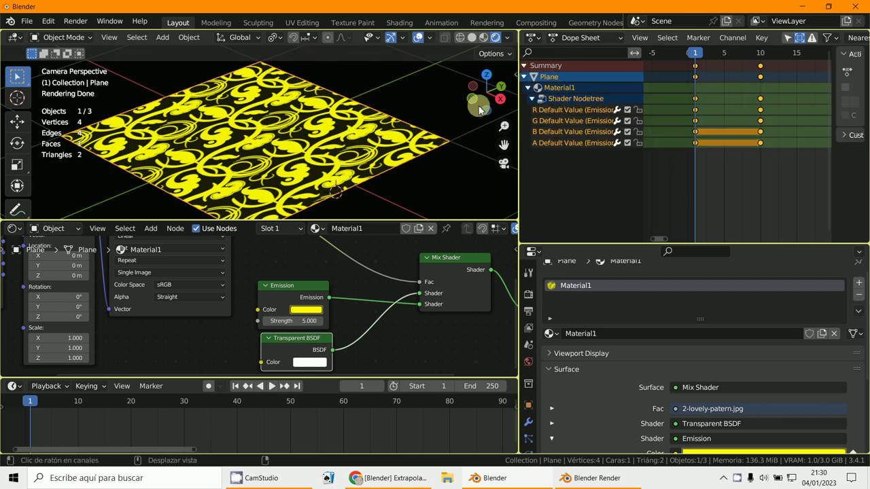
{"action": "left_click", "coordinate": [593, 99]}
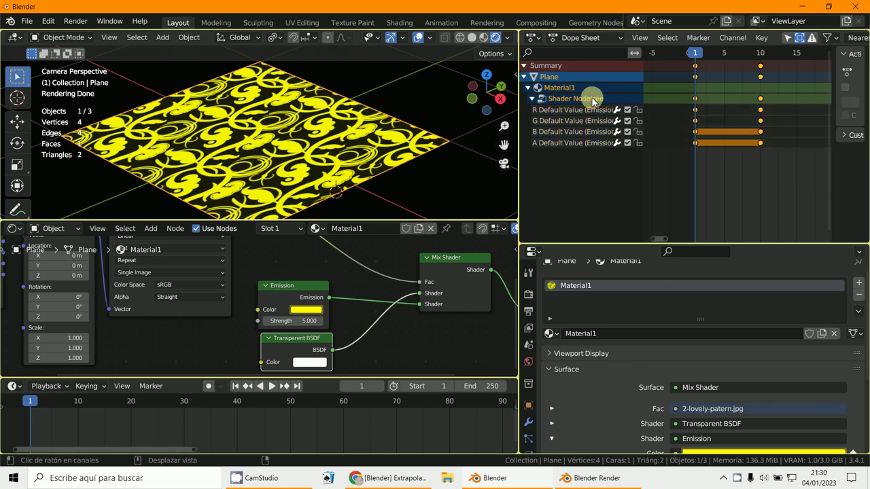
Bake the plane's action from frame 1 to frame 10 with a frame step of 1 and Object bake data.
{"action": "left_click", "coordinate": [186, 37]}
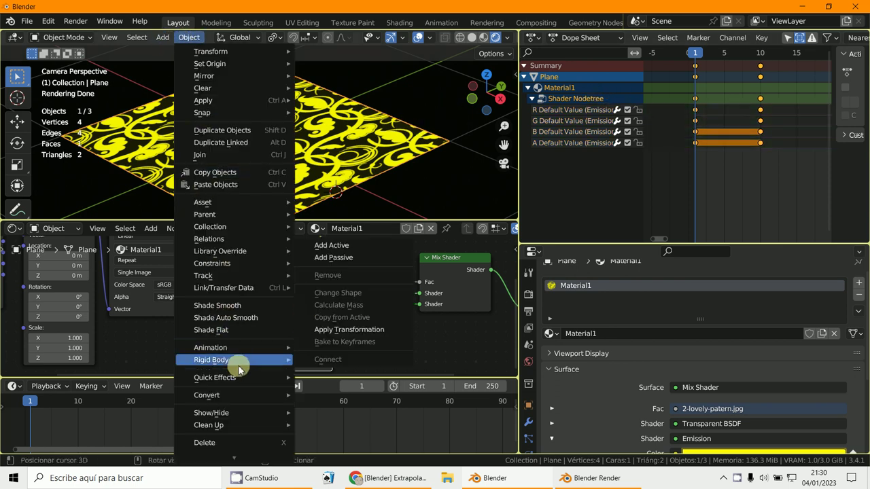
{"action": "mouse_move", "coordinate": [250, 347]}
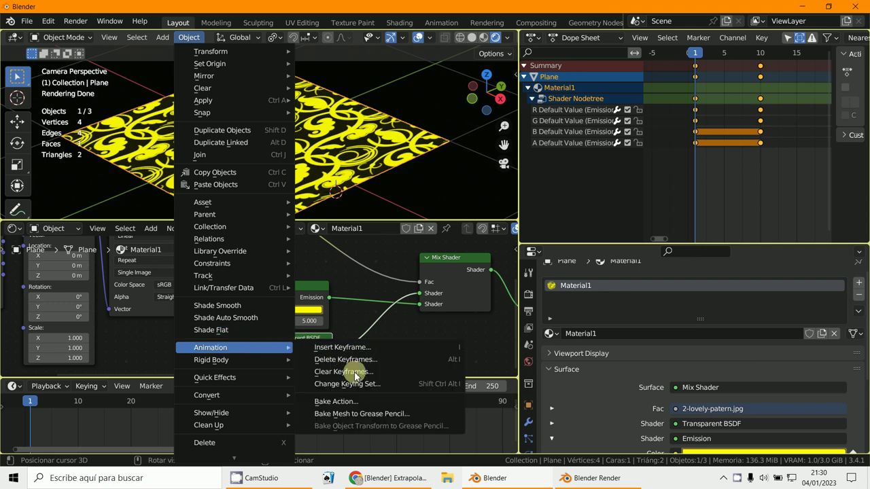
{"action": "left_click", "coordinate": [335, 402]}
{"action": "left_click", "coordinate": [415, 308]}
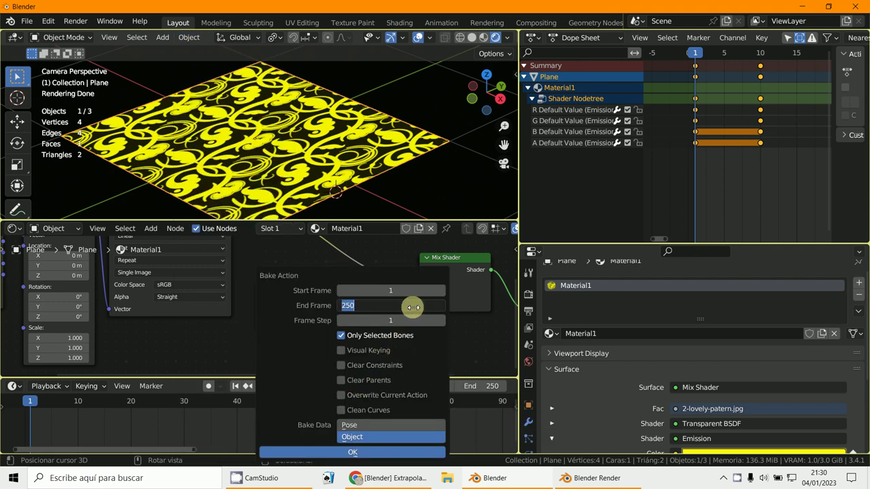
{"action": "left_click", "coordinate": [371, 451]}
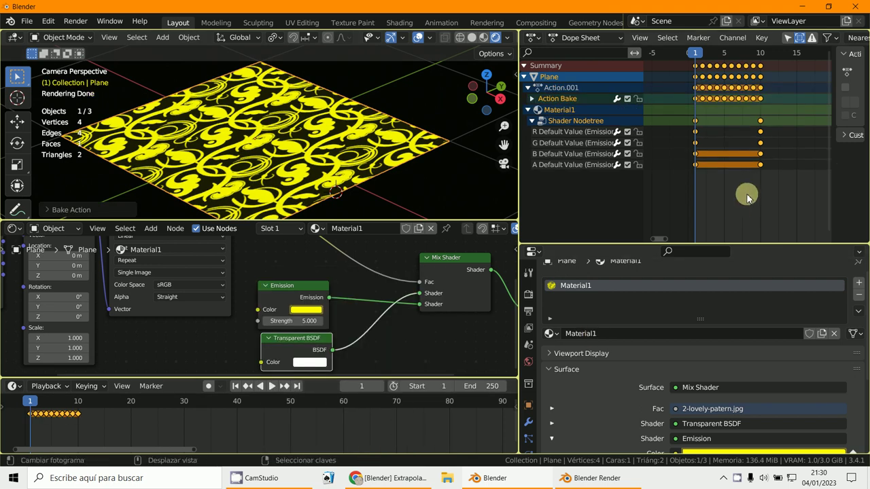
{"action": "scroll", "coordinate": [742, 201], "scroll_direction": "up", "scroll_amount": 1}
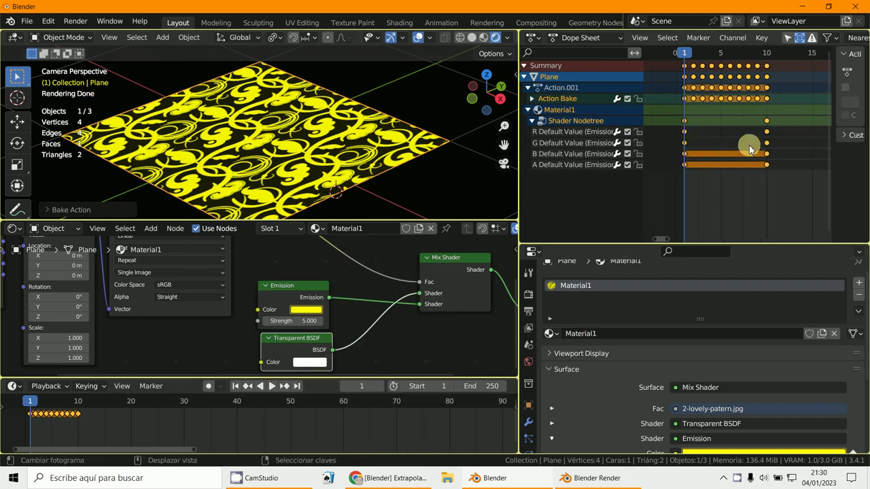
Collapse the plane's Action.001 channels in the Dope Sheet, leaving the Shader Nodetree expanded to its Emission color curves.
{"action": "left_click", "coordinate": [534, 121]}
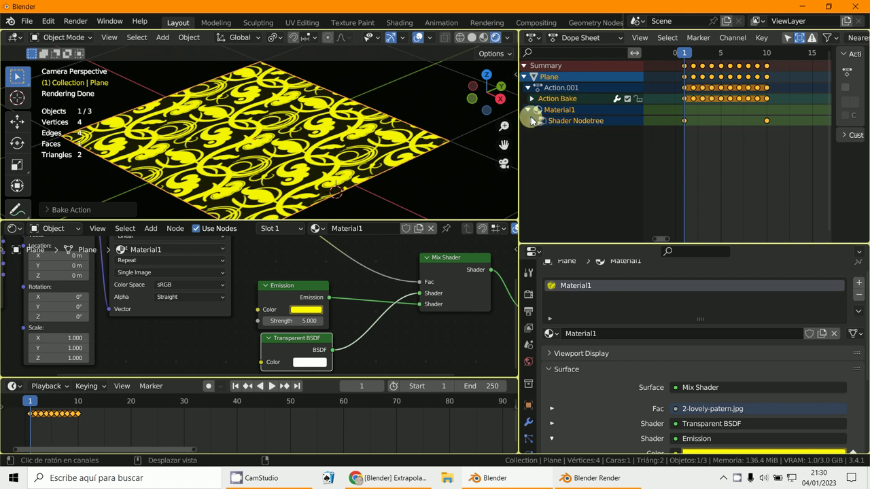
{"action": "left_click", "coordinate": [529, 109]}
{"action": "left_click", "coordinate": [528, 88]}
{"action": "left_click", "coordinate": [528, 98]}
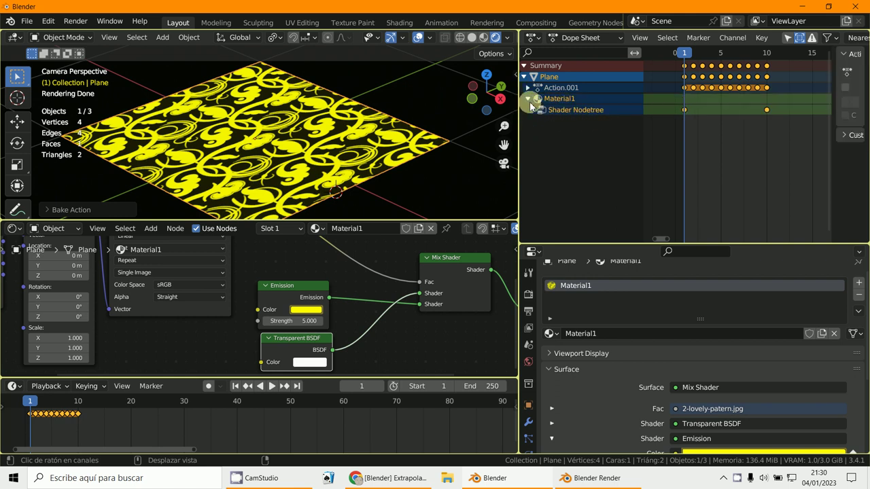
{"action": "left_click", "coordinate": [533, 110]}
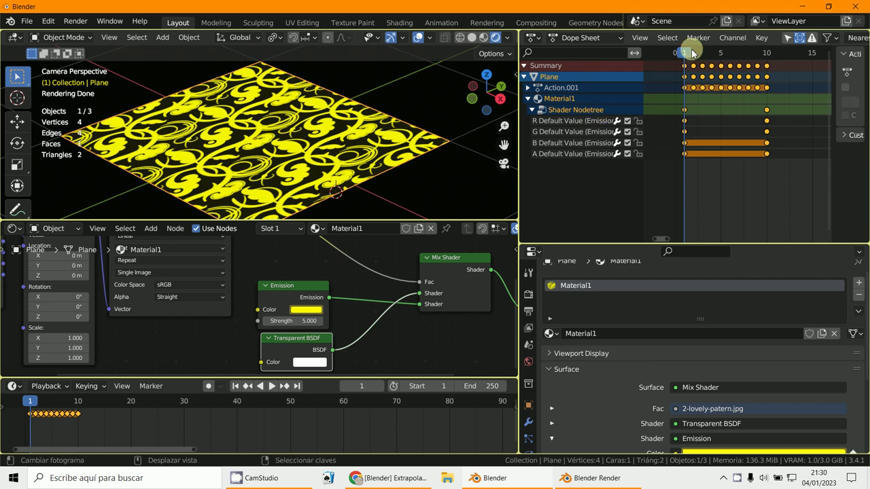
{"action": "right_click", "coordinate": [517, 129]}
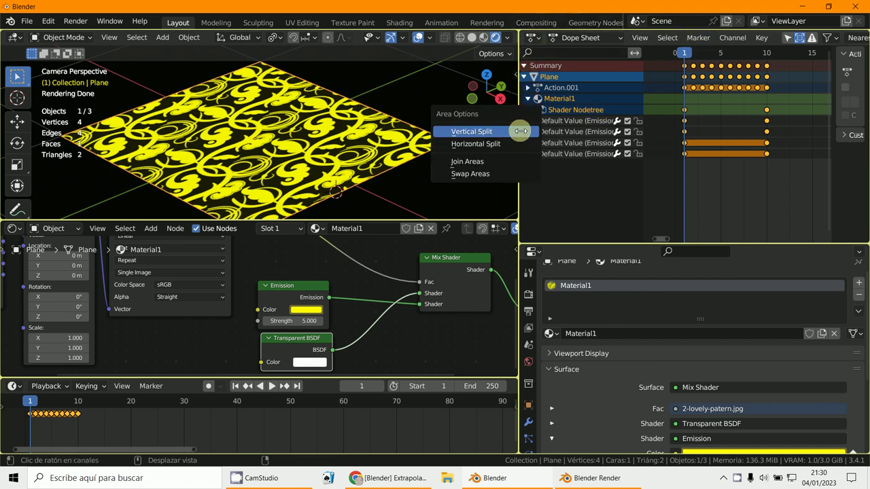
{"action": "left_click", "coordinate": [469, 130]}
{"action": "left_click", "coordinate": [524, 202]}
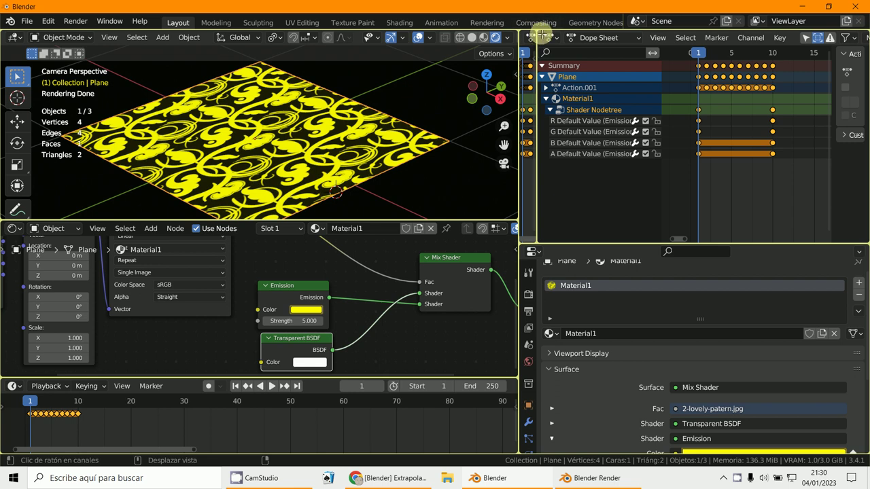
{"action": "left_click_drag", "start_coordinate": [537, 32], "coordinate": [520, 27]}
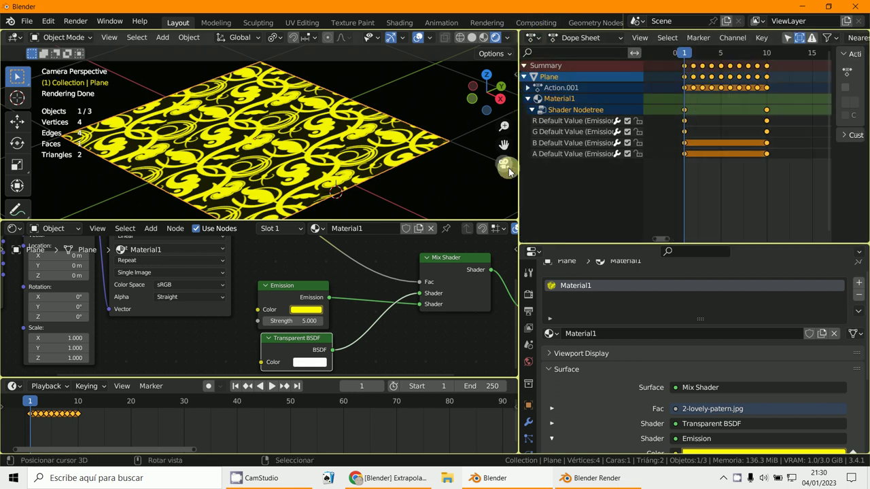
Widen the Dope Sheet area, switch it to the Nonlinear Animation editor, and push the Shader Nodetree action down into a strip.
{"action": "left_click_drag", "start_coordinate": [520, 172], "coordinate": [430, 175]}
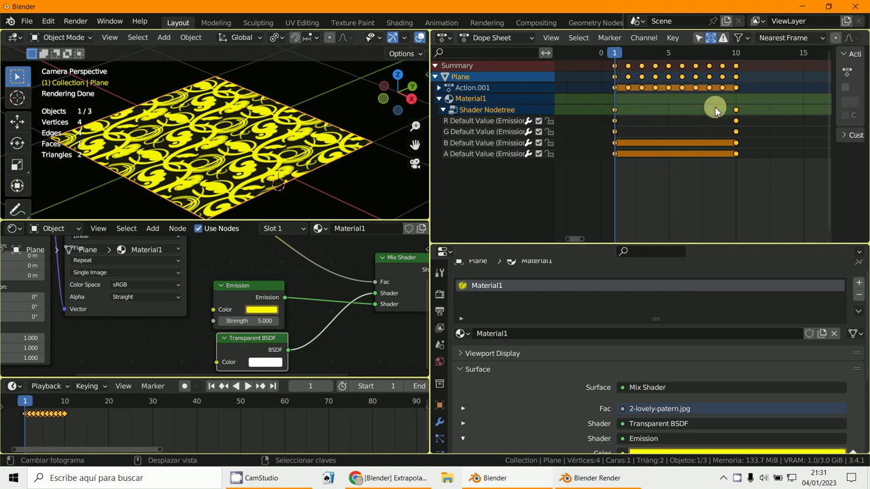
{"action": "left_click", "coordinate": [445, 39]}
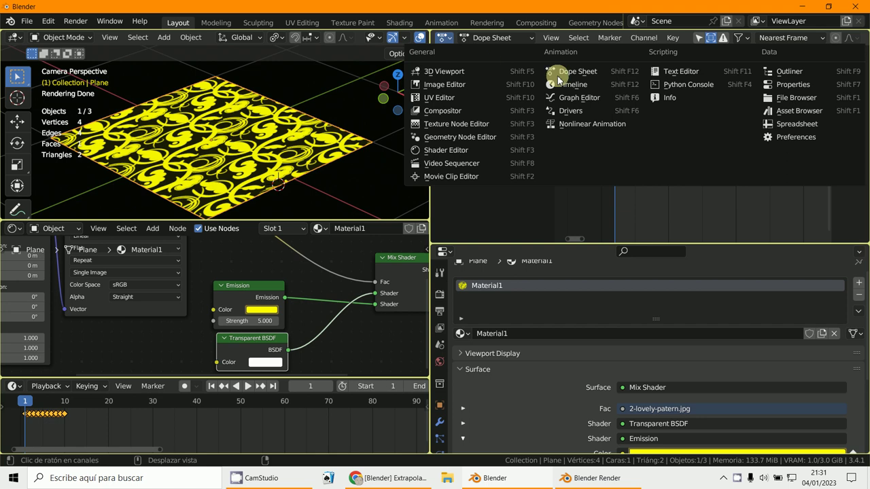
{"action": "left_click", "coordinate": [586, 127]}
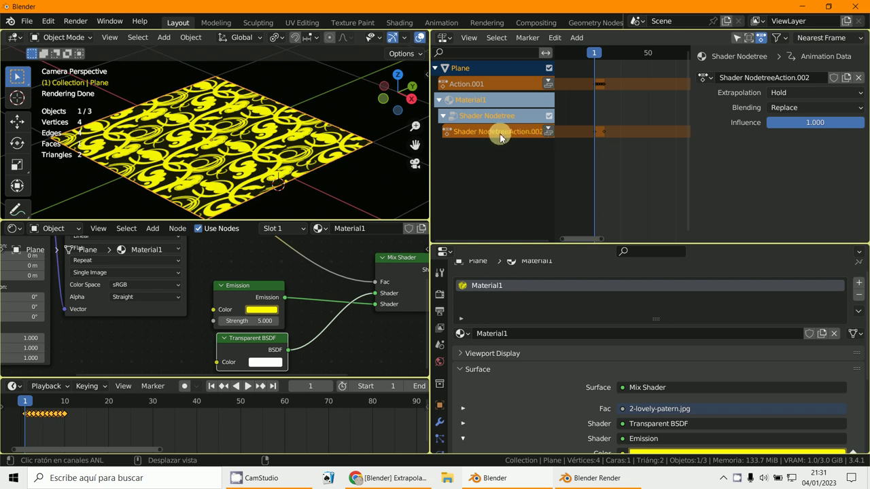
{"action": "left_click", "coordinate": [547, 133]}
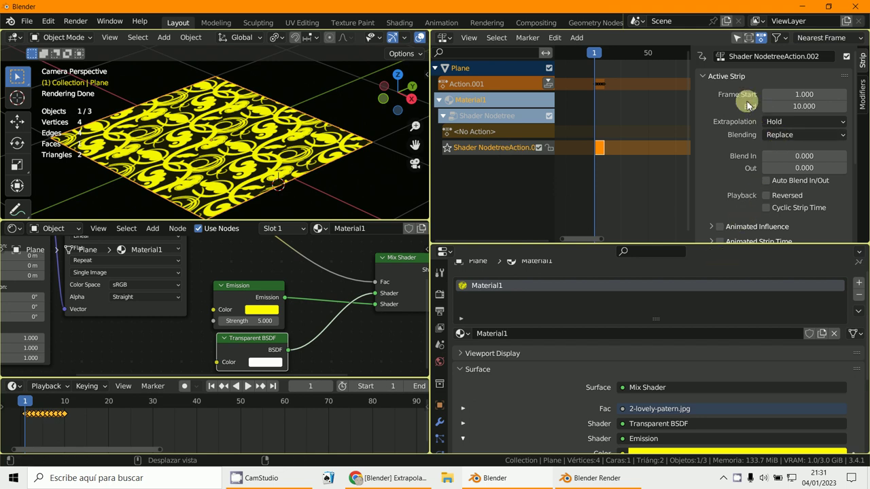
Set the Shader Nodetree strip's action clip Repeat to 8.
{"action": "left_click", "coordinate": [707, 76]}
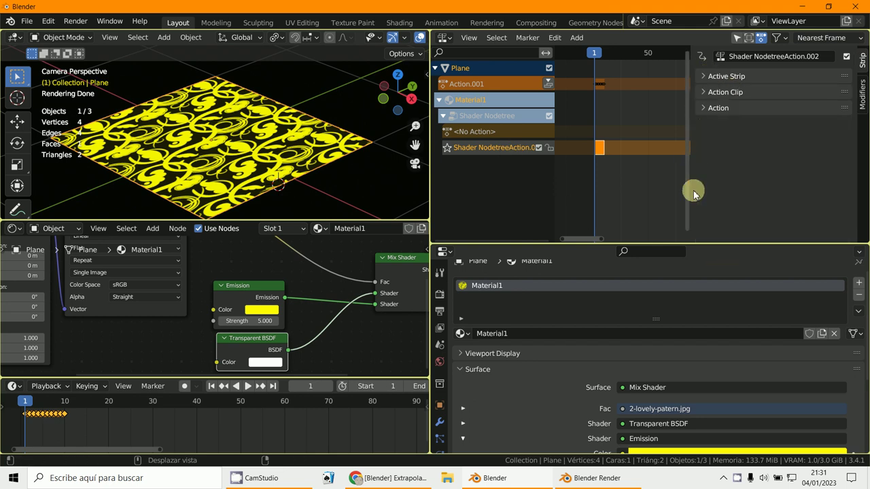
{"action": "left_click", "coordinate": [705, 92]}
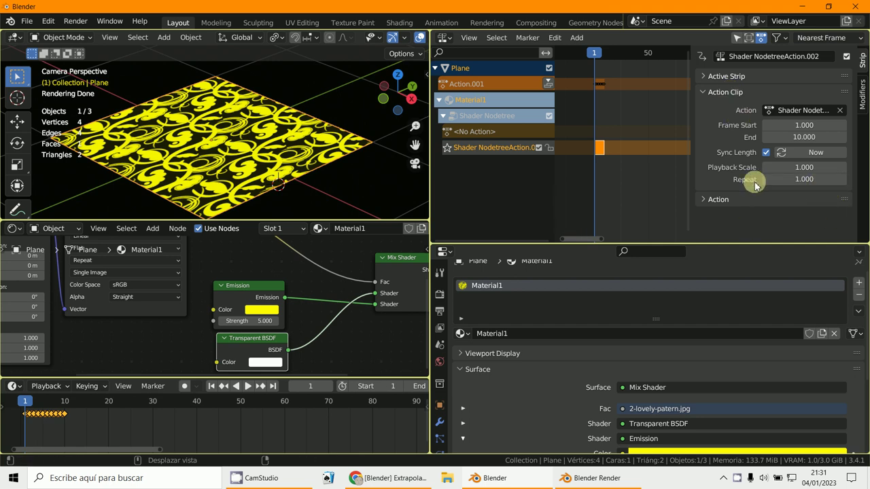
{"action": "left_click", "coordinate": [804, 179]}
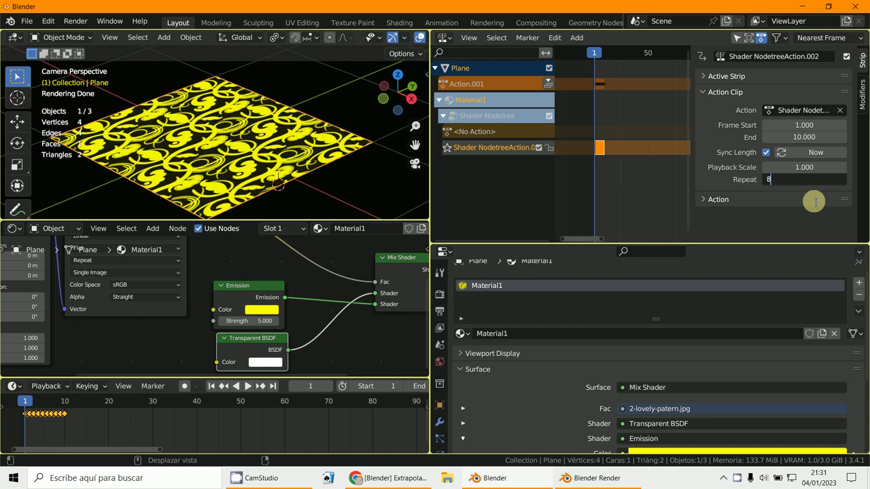
{"action": "type", "text": "8"}
{"action": "key", "text": "Return"}
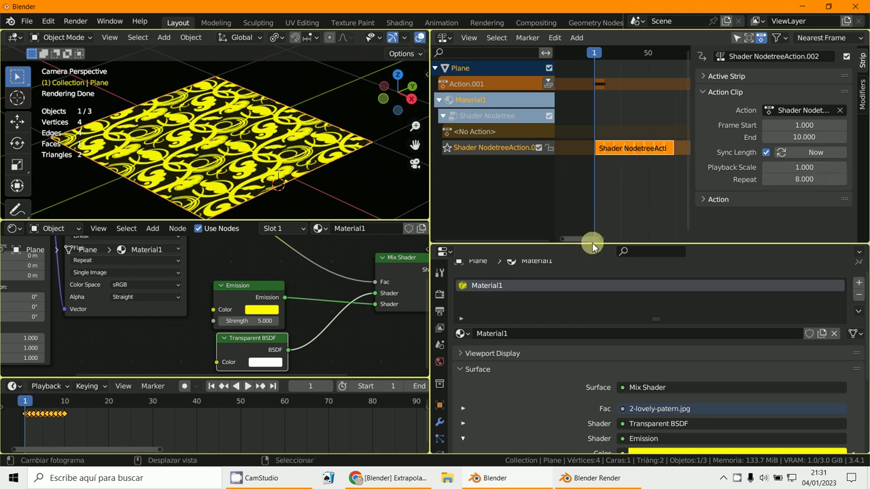
Widen the Nonlinear Animation editor, play the repeated color animation, and move to frame 100 beyond the strip's end.
{"action": "left_click_drag", "start_coordinate": [428, 206], "coordinate": [359, 204]}
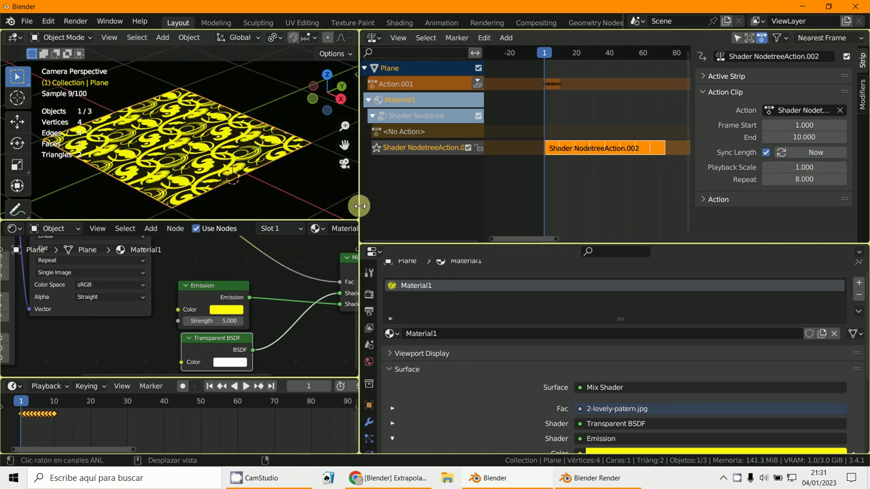
{"action": "key", "text": "space"}
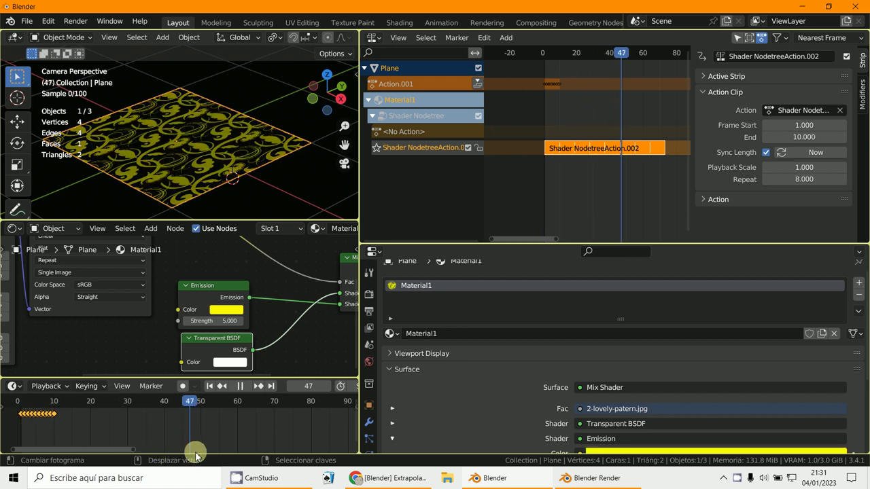
{"action": "left_click", "coordinate": [30, 444]}
{"action": "scroll", "coordinate": [584, 204], "scroll_direction": "down", "scroll_amount": 3}
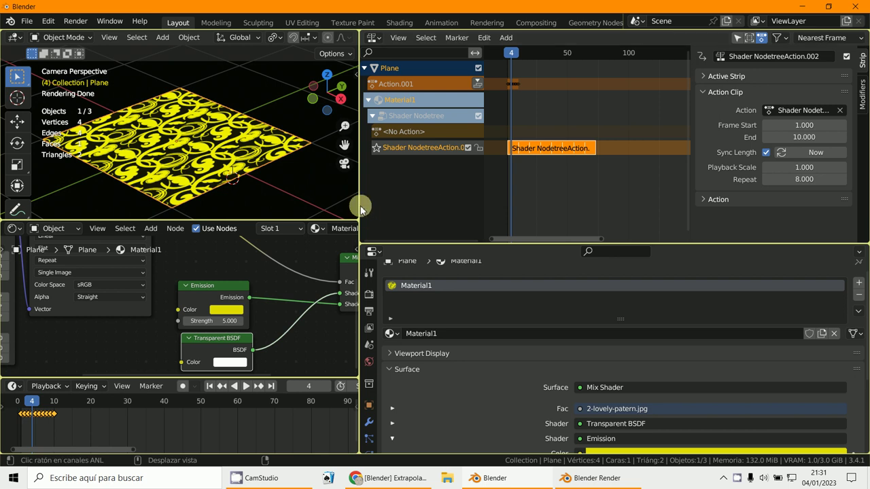
{"action": "left_click_drag", "start_coordinate": [361, 211], "coordinate": [217, 213]}
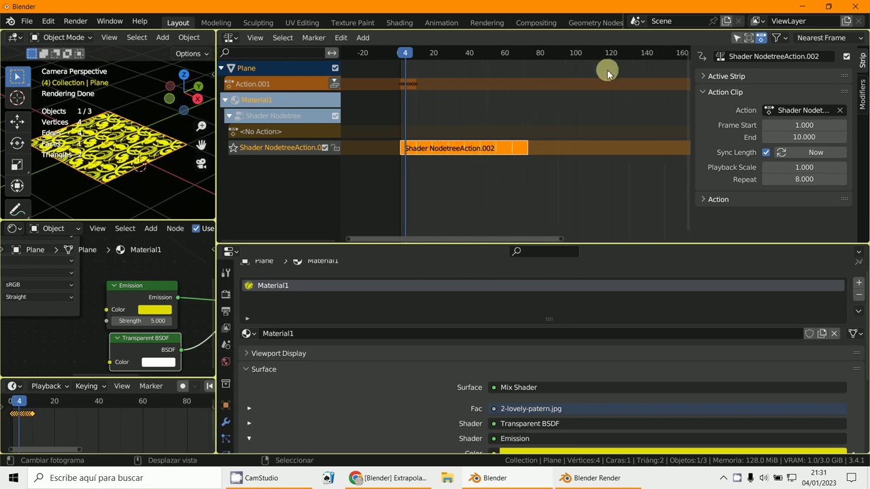
{"action": "left_click", "coordinate": [575, 150]}
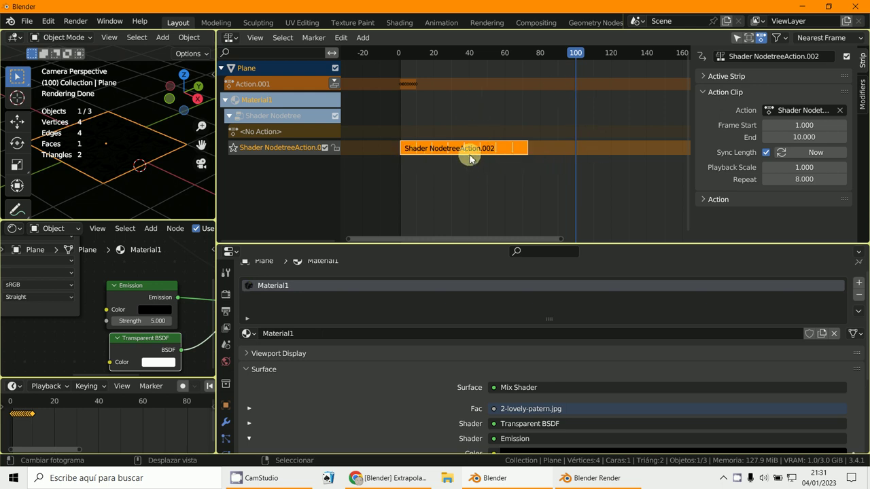
Try duplicating the Shader Nodetree strip to about frame 81, and delete the copy.
{"action": "key", "text": "g"}
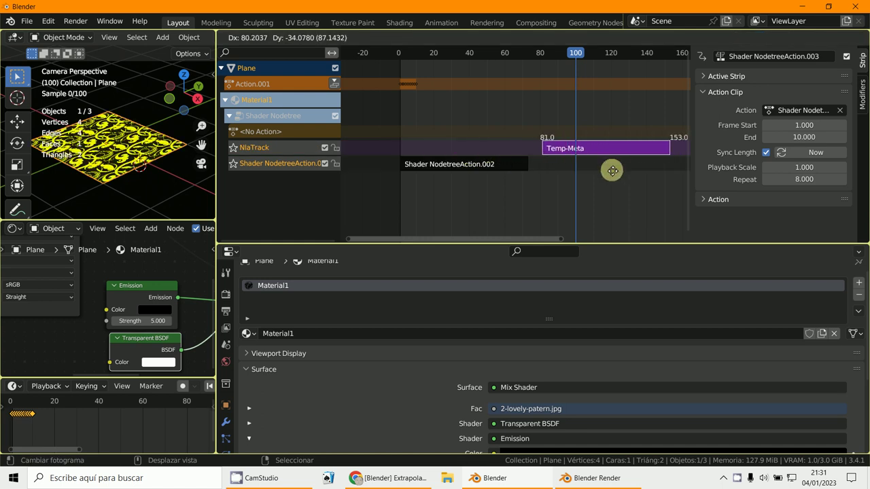
{"action": "left_click", "coordinate": [615, 174]}
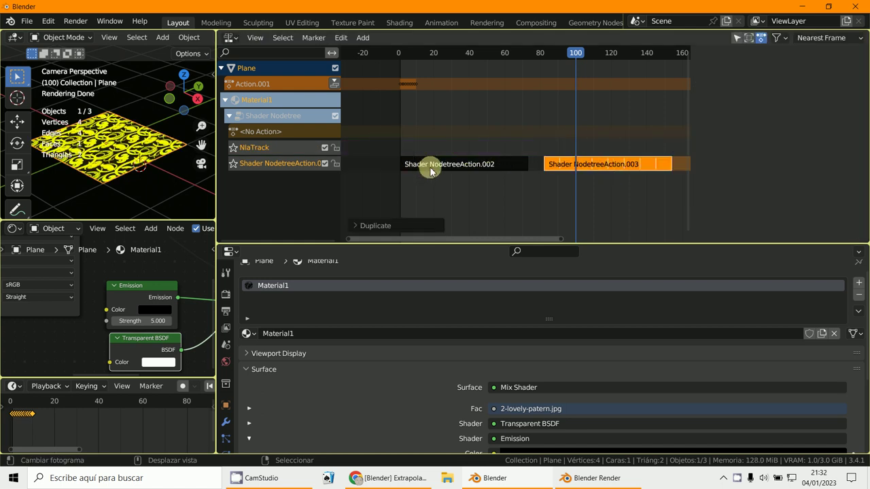
{"action": "left_click", "coordinate": [431, 166]}
{"action": "key", "text": "n"}
{"action": "right_click", "coordinate": [581, 166]}
{"action": "left_click_drag", "start_coordinate": [575, 166], "coordinate": [573, 186]}
{"action": "key", "text": "x"}
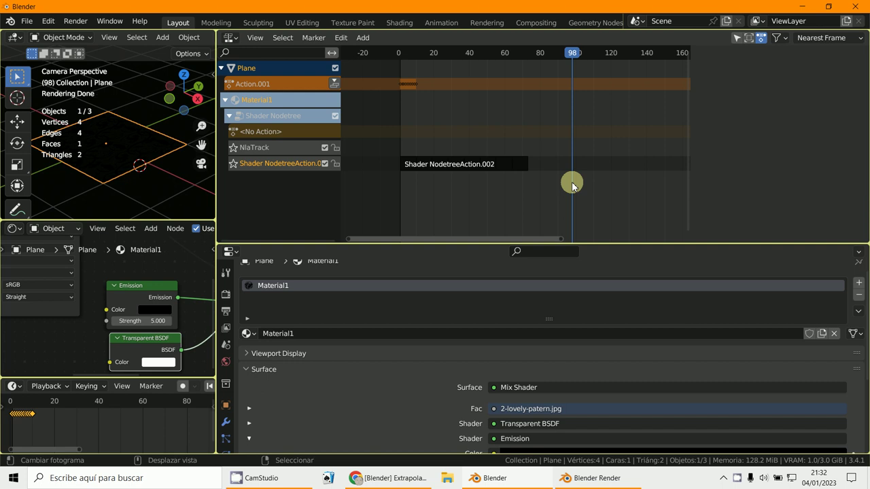
{"action": "left_click", "coordinate": [363, 38]}
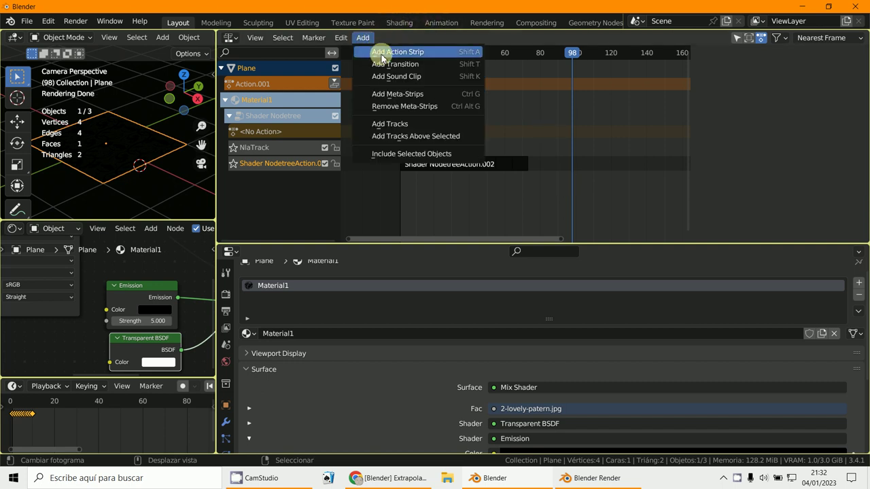
{"action": "left_click", "coordinate": [382, 55]}
{"action": "key", "text": "Escape"}
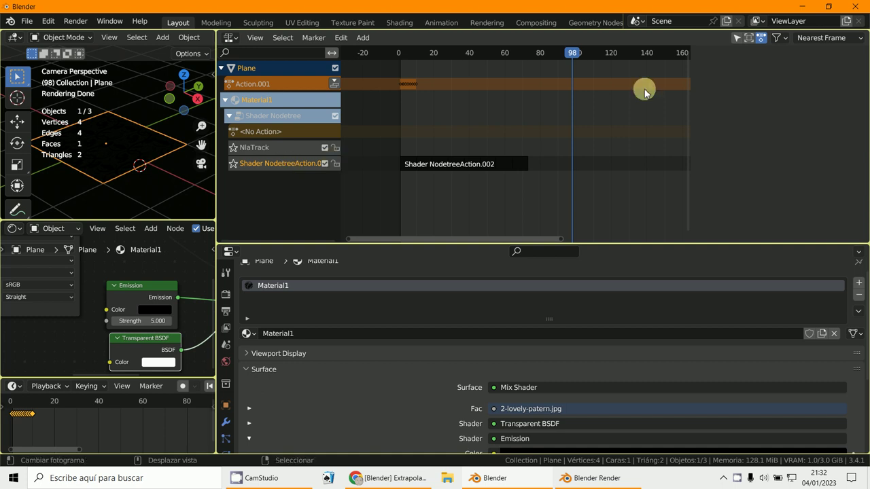
Select the original Shader Nodetree strip and set its action clip Repeat to 25.
{"action": "left_click", "coordinate": [423, 165]}
{"action": "key", "text": "n"}
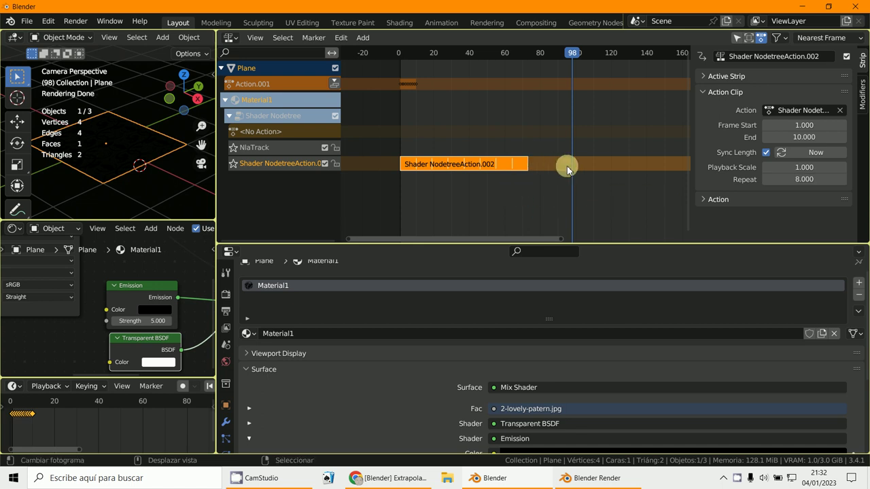
{"action": "scroll", "coordinate": [532, 172], "scroll_direction": "down", "scroll_amount": 3}
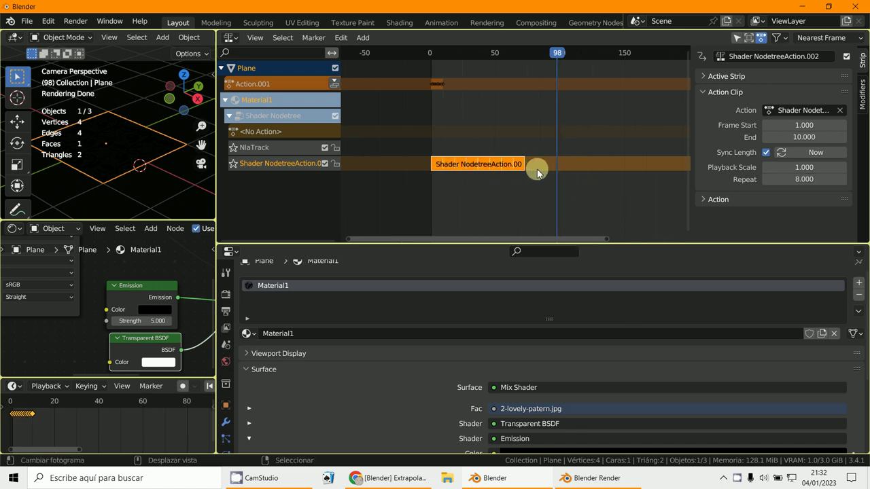
{"action": "left_click", "coordinate": [821, 180]}
{"action": "type", "text": "25"}
{"action": "key", "text": "Return"}
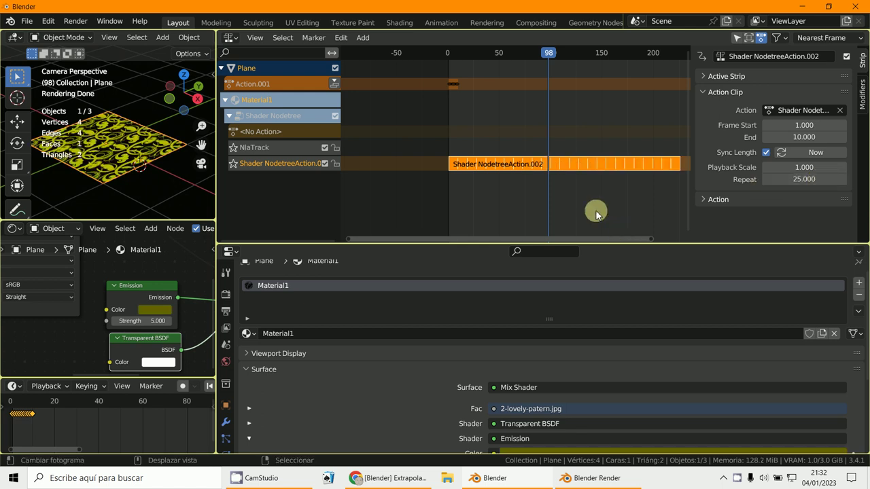
Set the scene's end frame to 200 and play the repeated Emission color animation in the enlarged 3D viewport.
{"action": "scroll", "coordinate": [598, 204], "scroll_direction": "down", "scroll_amount": 4}
{"action": "middle_click_drag", "start_coordinate": [553, 198], "coordinate": [538, 202]}
{"action": "scroll", "coordinate": [534, 103], "scroll_direction": "up", "scroll_amount": 5}
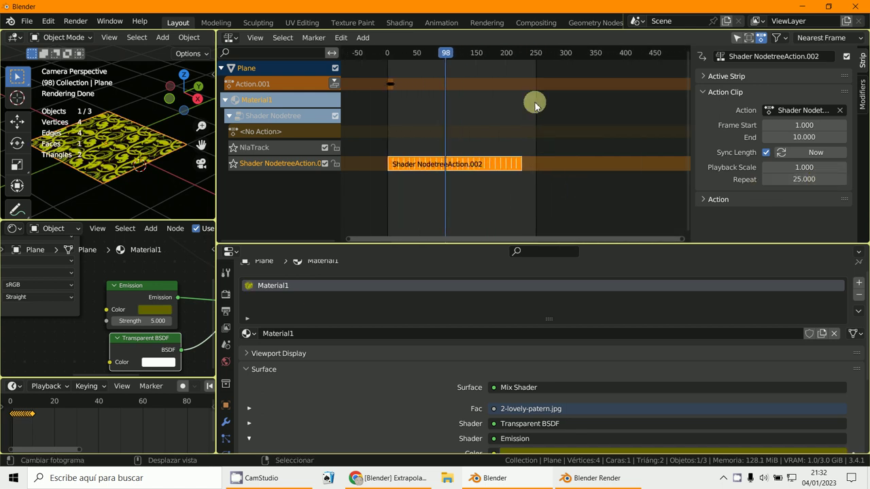
{"action": "scroll", "coordinate": [523, 65], "scroll_direction": "up", "scroll_amount": 1}
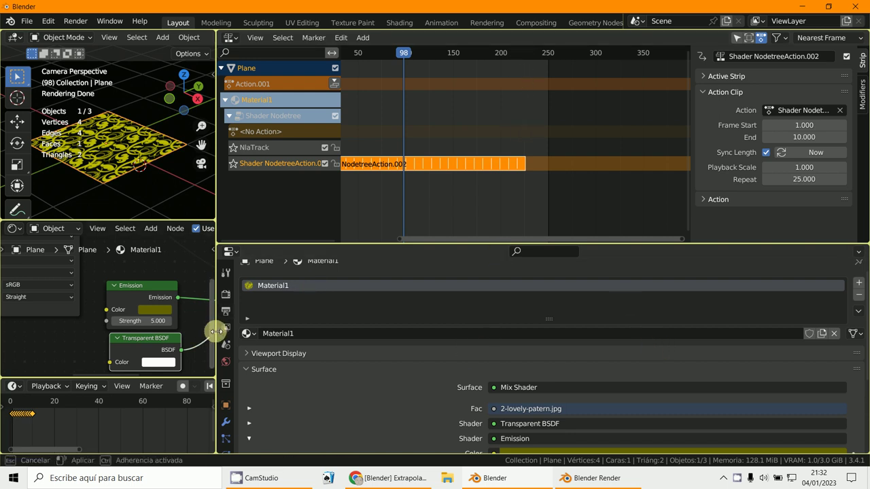
{"action": "left_click_drag", "start_coordinate": [215, 331], "coordinate": [519, 359]}
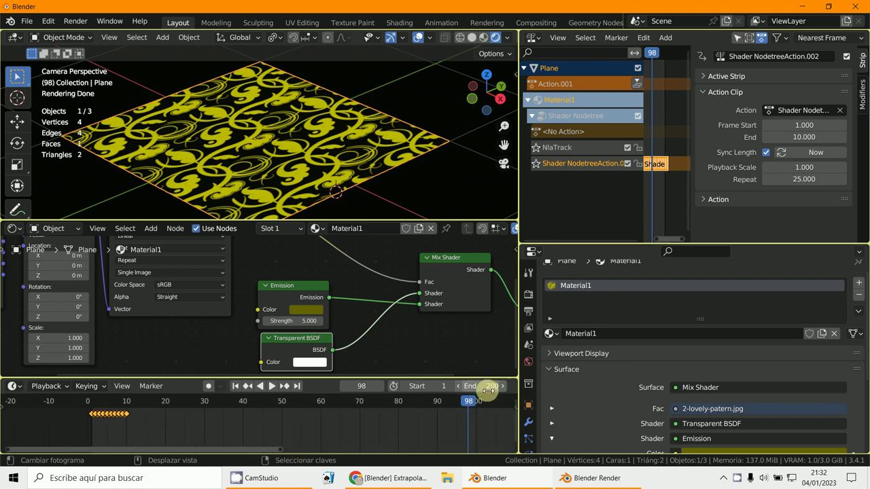
{"action": "left_click", "coordinate": [272, 386]}
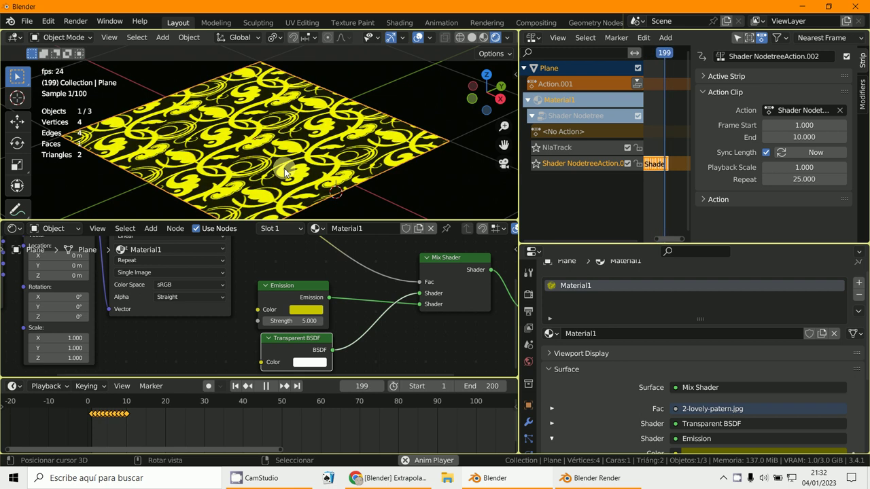
{"action": "key", "text": "Escape"}
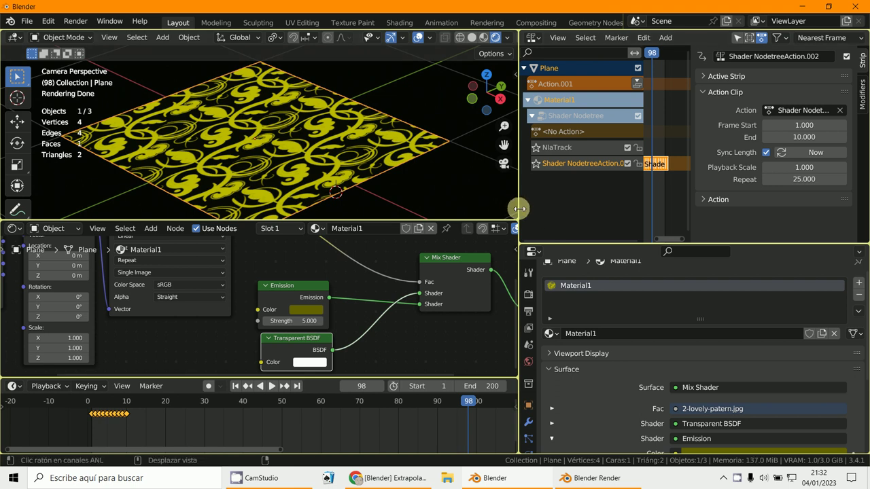
Widen the Nonlinear Animation editor across most of the workspace and keep its editor type as Nonlinear Animation.
{"action": "left_click_drag", "start_coordinate": [518, 209], "coordinate": [242, 211]}
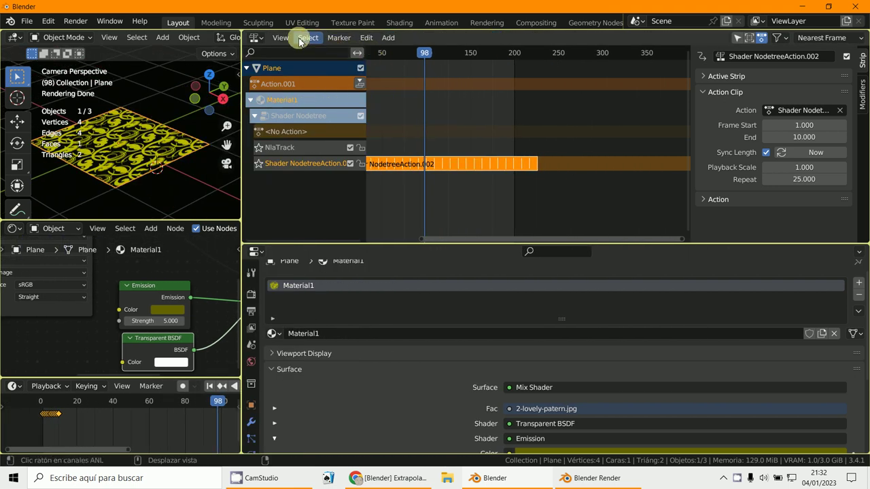
{"action": "left_click", "coordinate": [256, 38]}
{"action": "left_click", "coordinate": [280, 37]}
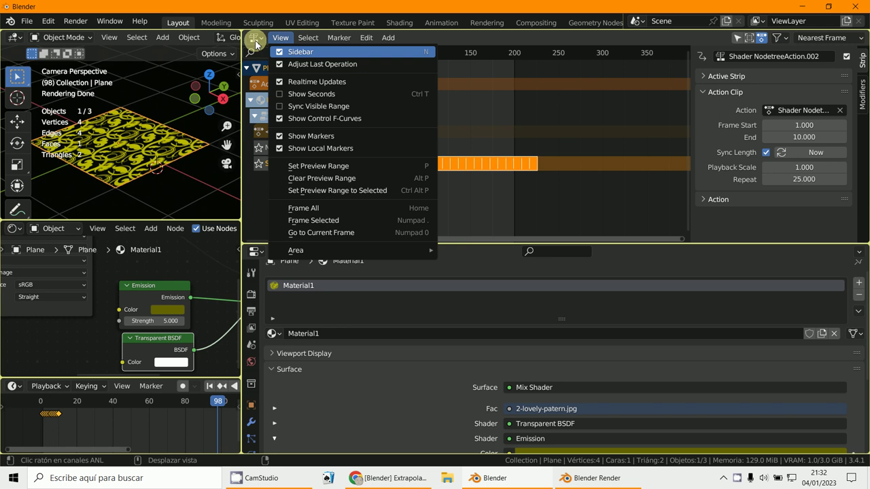
{"action": "left_click", "coordinate": [256, 41]}
{"action": "left_click", "coordinate": [257, 44]}
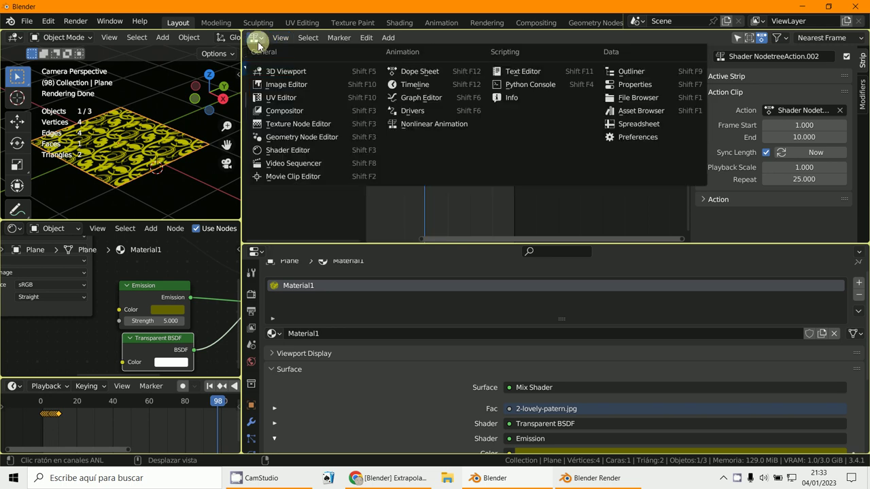
{"action": "left_click", "coordinate": [442, 126]}
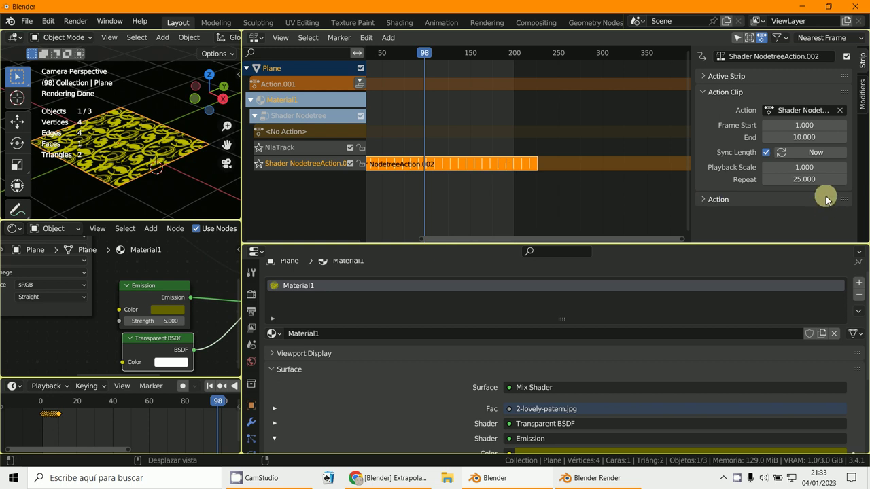
Set the Repeat of the selected Shader Nodetree strip's action clip to 8.
{"action": "left_click", "coordinate": [801, 178]}
{"action": "type", "text": "8"}
{"action": "key", "text": "Return"}
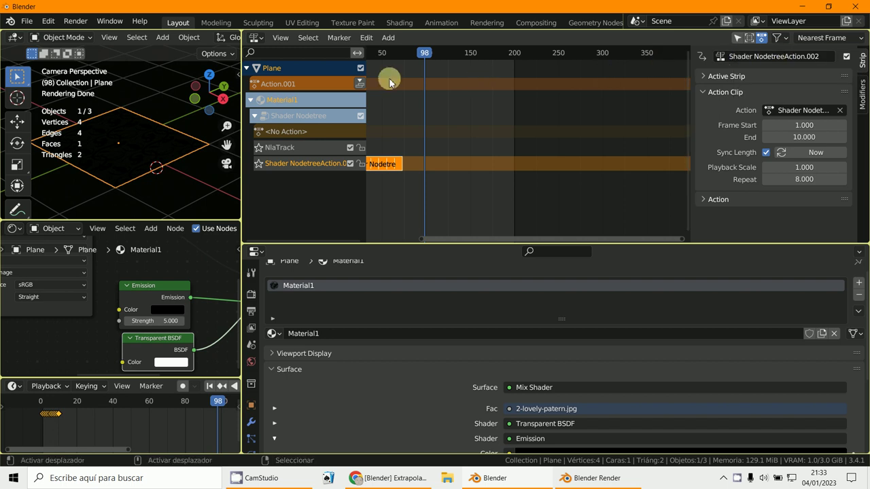
Add an action strip using Shader NodetreeAction.002 at frame 98, after the existing strip on the same track.
{"action": "left_click", "coordinate": [388, 38]}
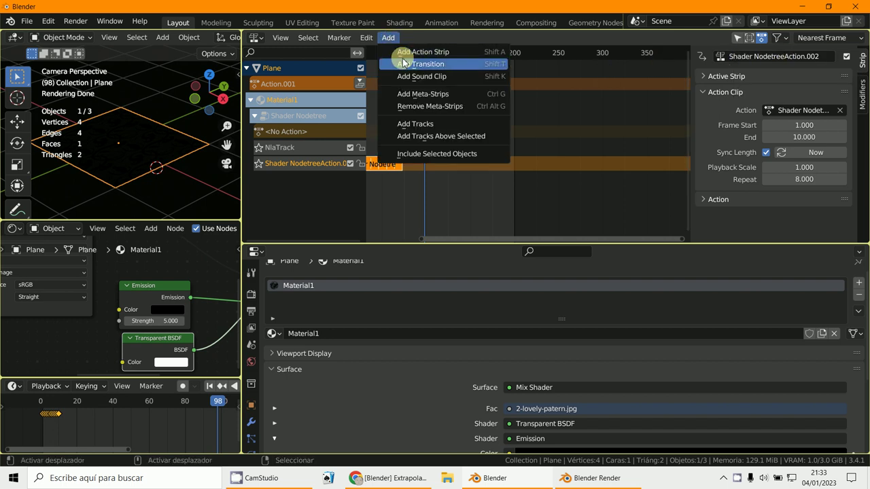
{"action": "left_click", "coordinate": [416, 52]}
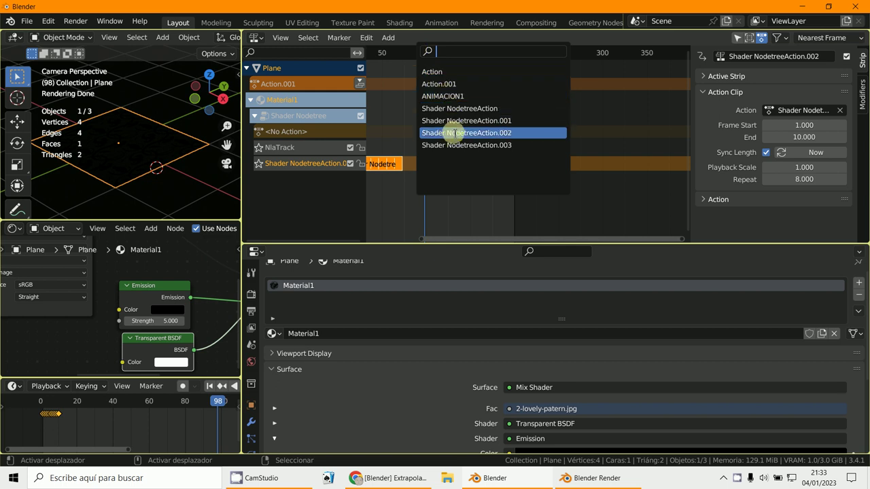
{"action": "left_click", "coordinate": [452, 133]}
{"action": "scroll", "coordinate": [475, 170], "scroll_direction": "up", "scroll_amount": 3}
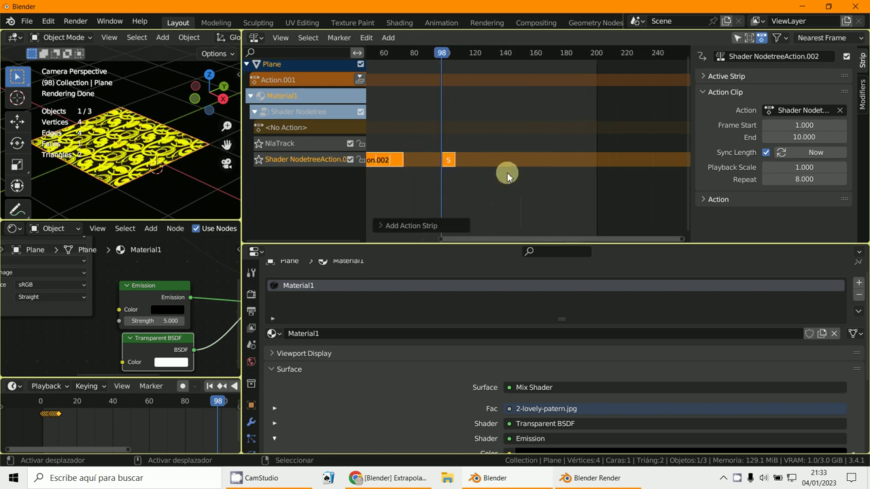
{"action": "scroll", "coordinate": [476, 171], "scroll_direction": "up", "scroll_amount": 2}
Set the Repeat of the strip starting at frame 98 to 3 and move the current frame to 17.
{"action": "left_click", "coordinate": [425, 168]}
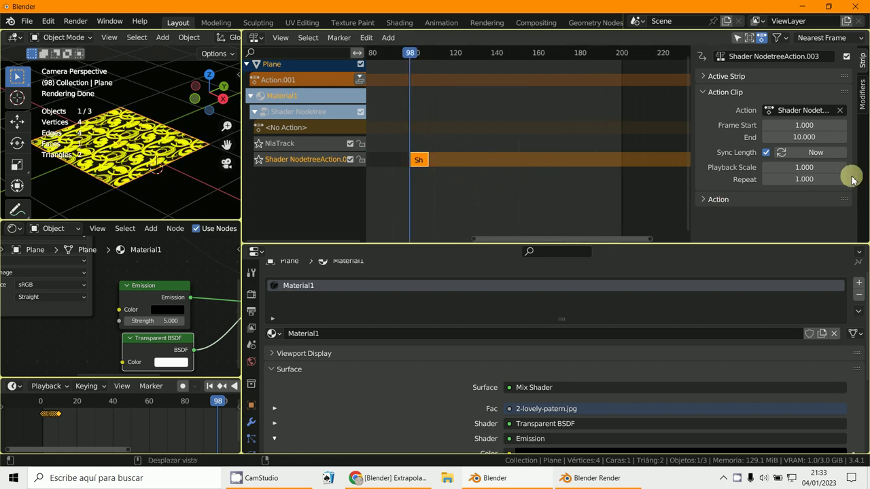
{"action": "left_click", "coordinate": [816, 178]}
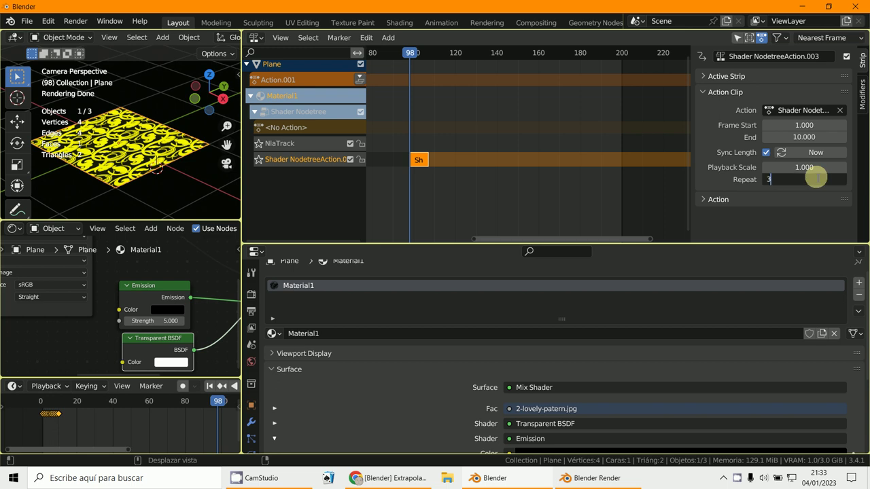
{"action": "key", "text": "Return"}
{"action": "scroll", "coordinate": [471, 198], "scroll_direction": "down", "scroll_amount": 5}
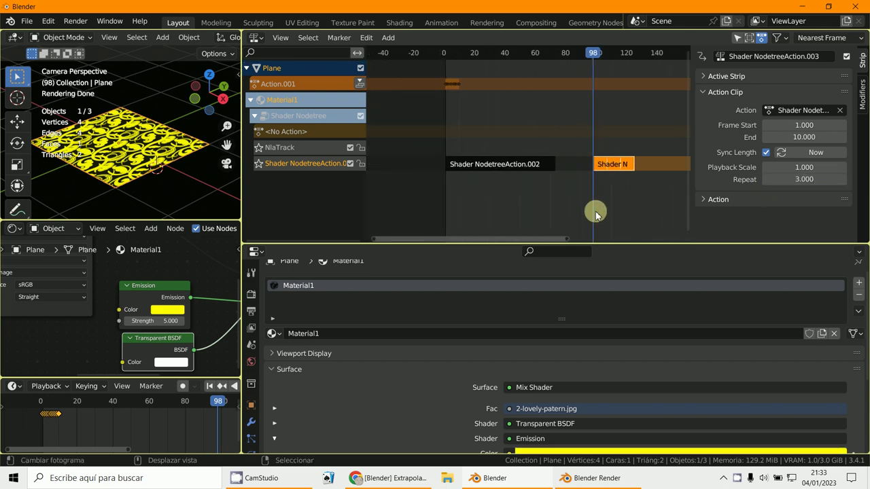
{"action": "left_click_drag", "start_coordinate": [463, 200], "coordinate": [468, 249]}
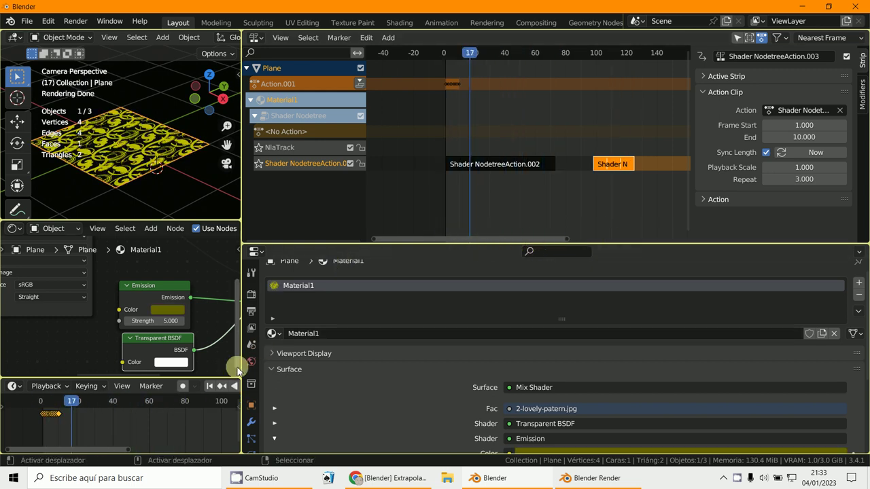